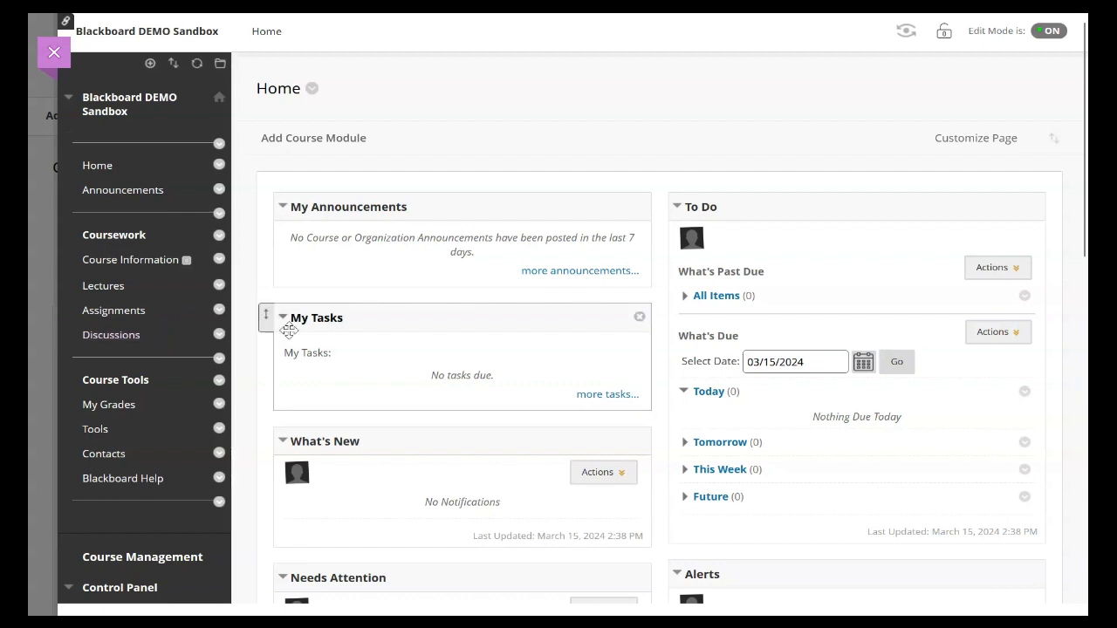
Step: Open the course's Discussions page and look through its forum and the course tools list
{"action": "left_click", "coordinate": [110, 336]}
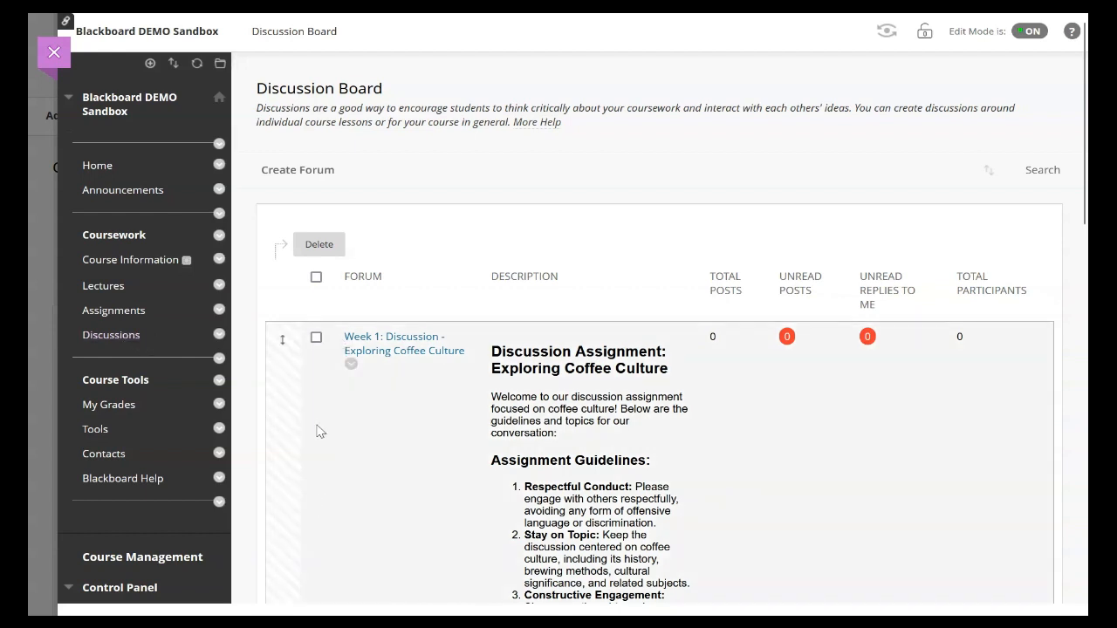
{"action": "scroll", "coordinate": [321, 423], "scroll_direction": "down", "scroll_amount": 6}
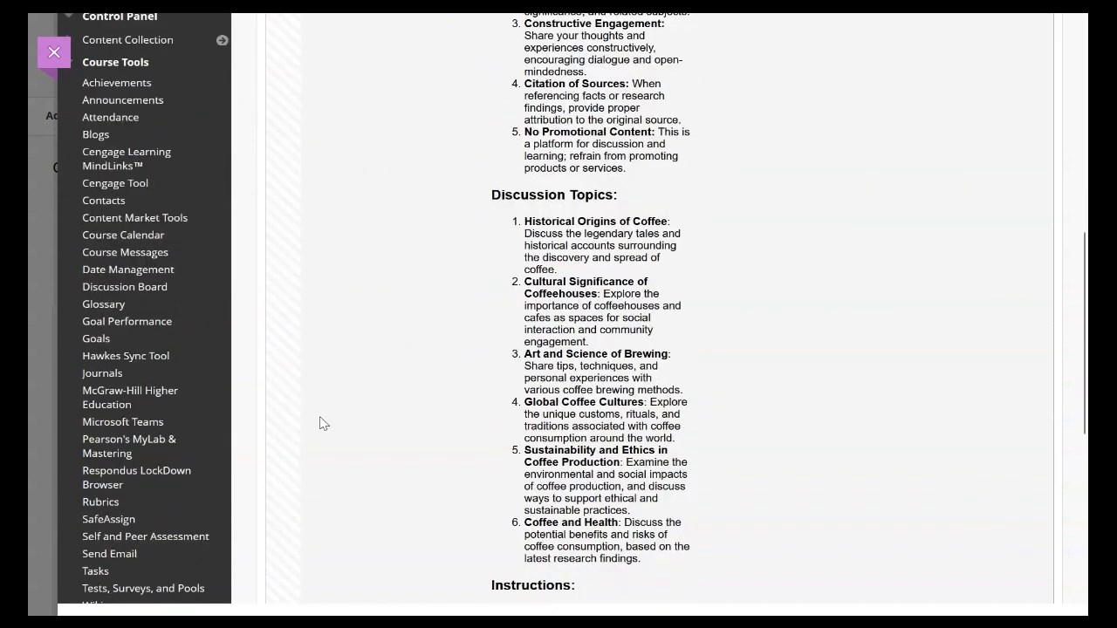
{"action": "scroll", "coordinate": [320, 423], "scroll_direction": "down", "scroll_amount": 1}
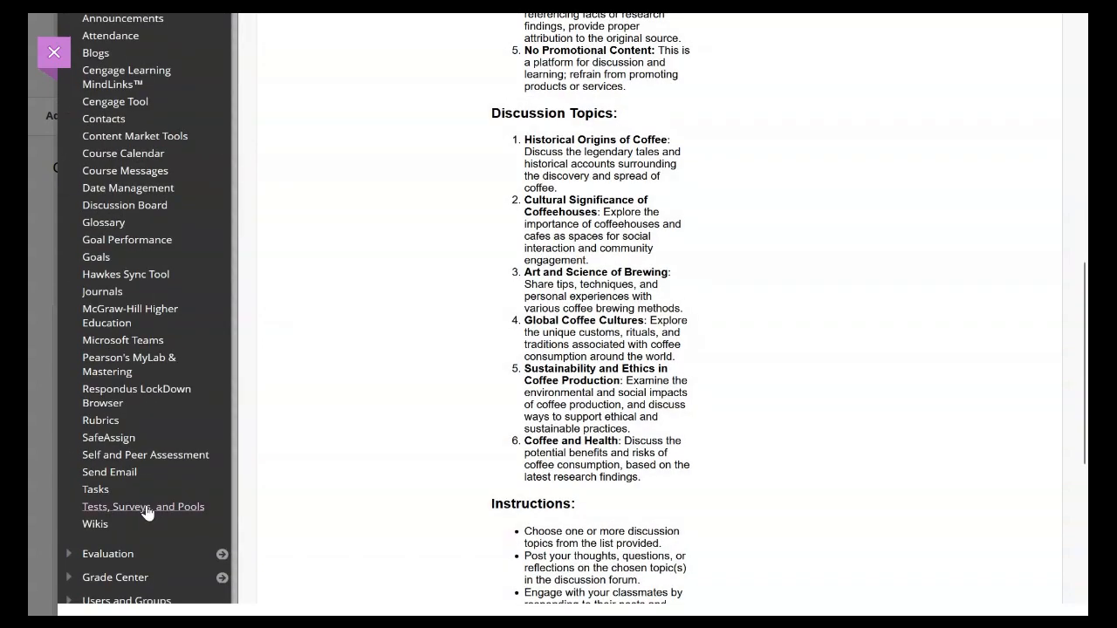
{"action": "scroll", "coordinate": [356, 454], "scroll_direction": "up", "scroll_amount": 8}
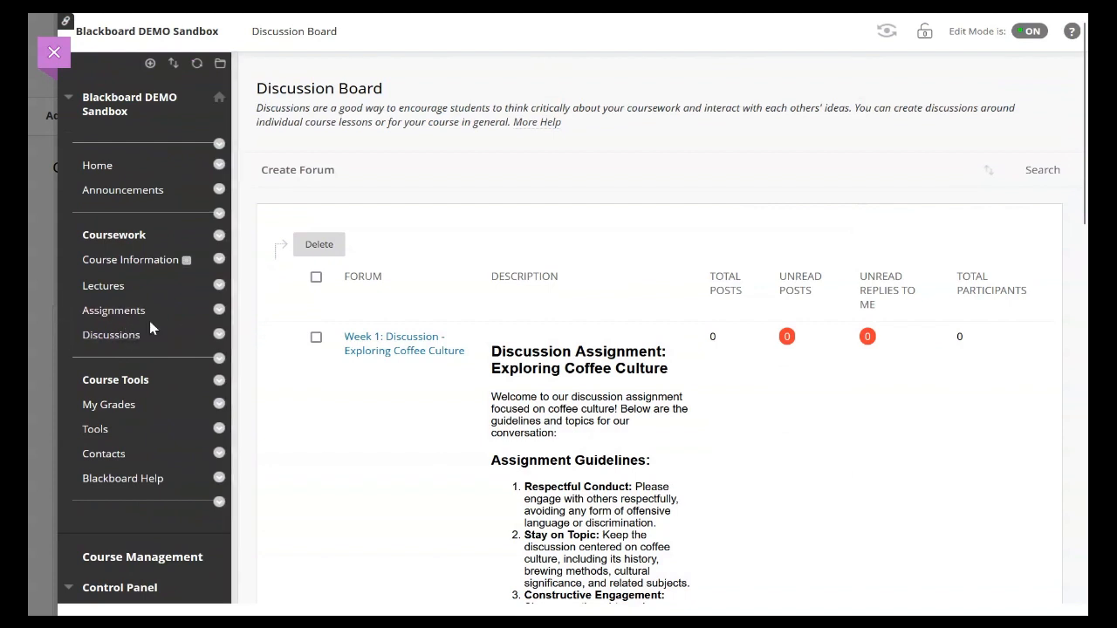
Step: Add a content area named Tests to the course menu and make it available to users
{"action": "left_click", "coordinate": [150, 65]}
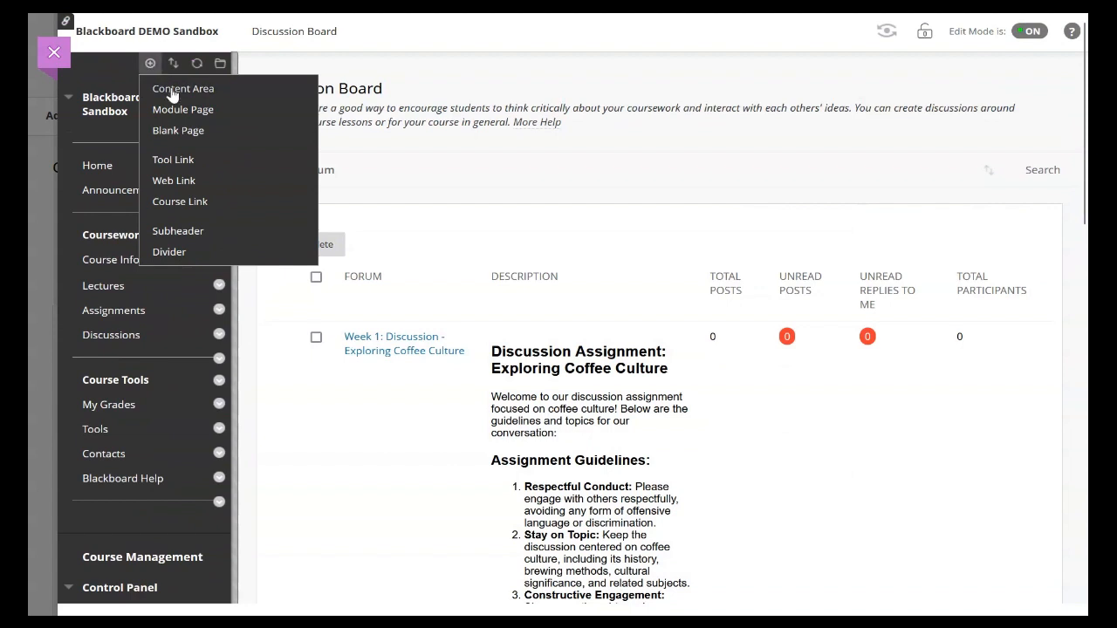
{"action": "left_click", "coordinate": [172, 92]}
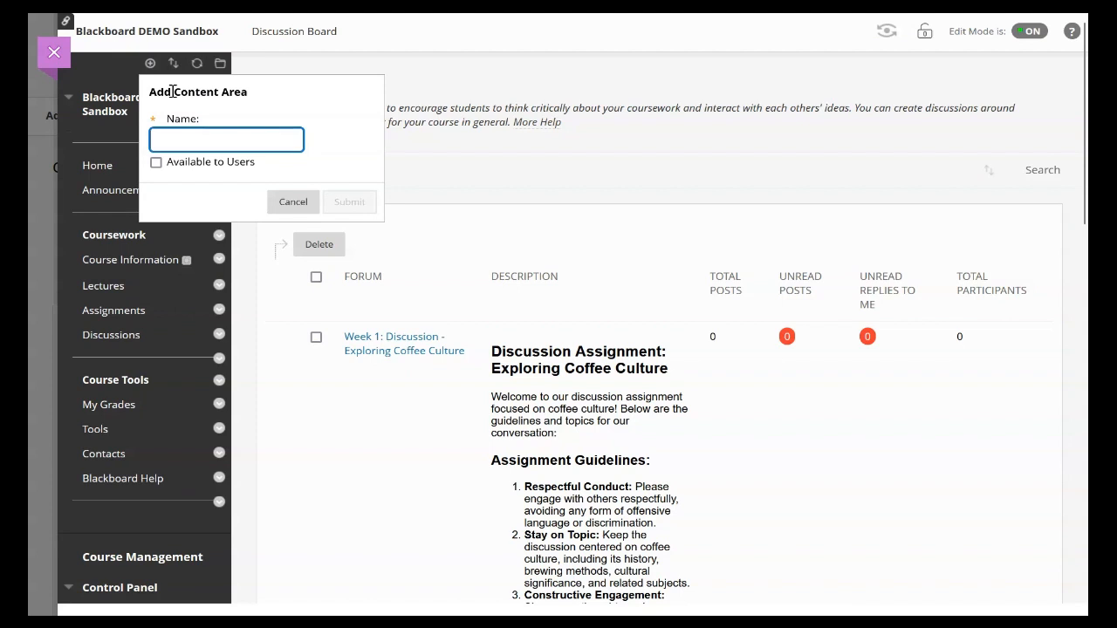
{"action": "type", "text": "Tests"}
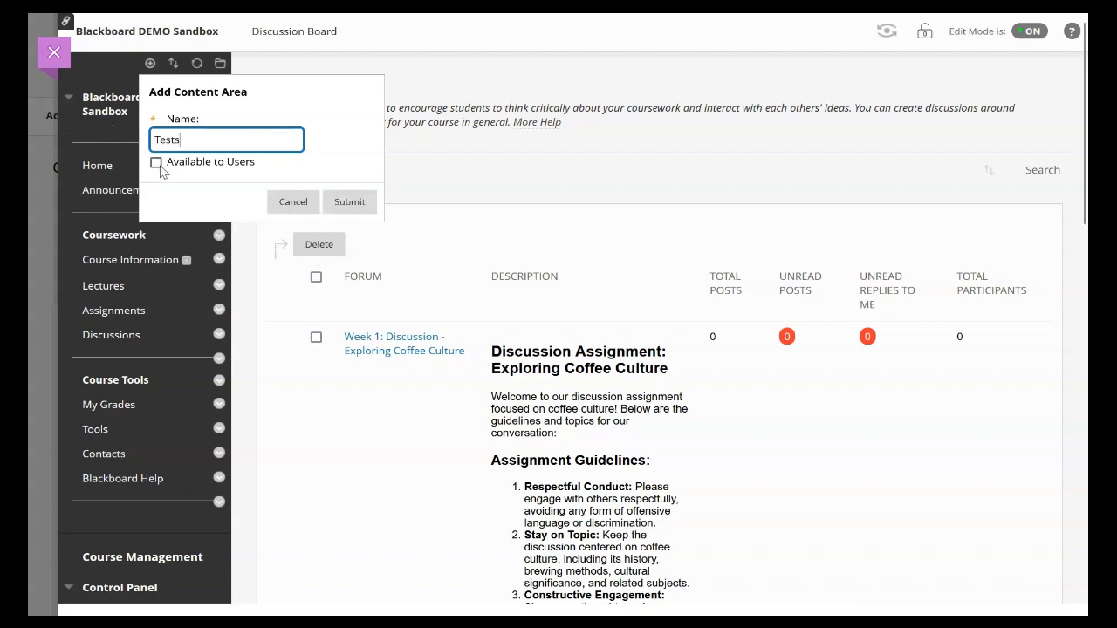
{"action": "left_click", "coordinate": [158, 167]}
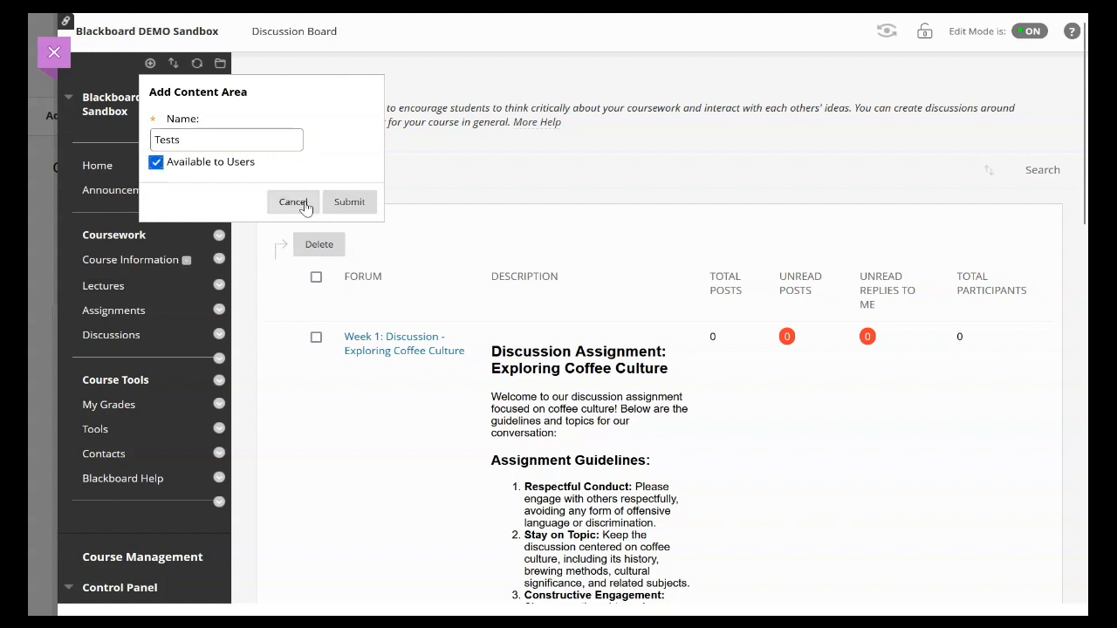
{"action": "left_click", "coordinate": [341, 204]}
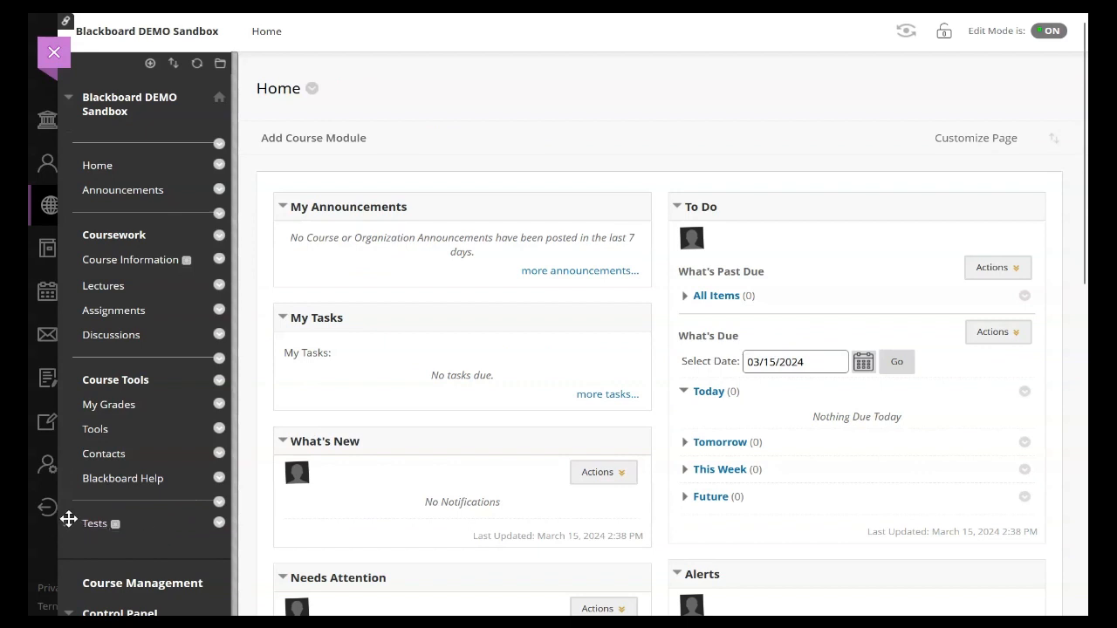
Step: Move the Tests content area directly below Discussions in the course menu and open it
{"action": "left_click_drag", "start_coordinate": [69, 522], "coordinate": [62, 359]}
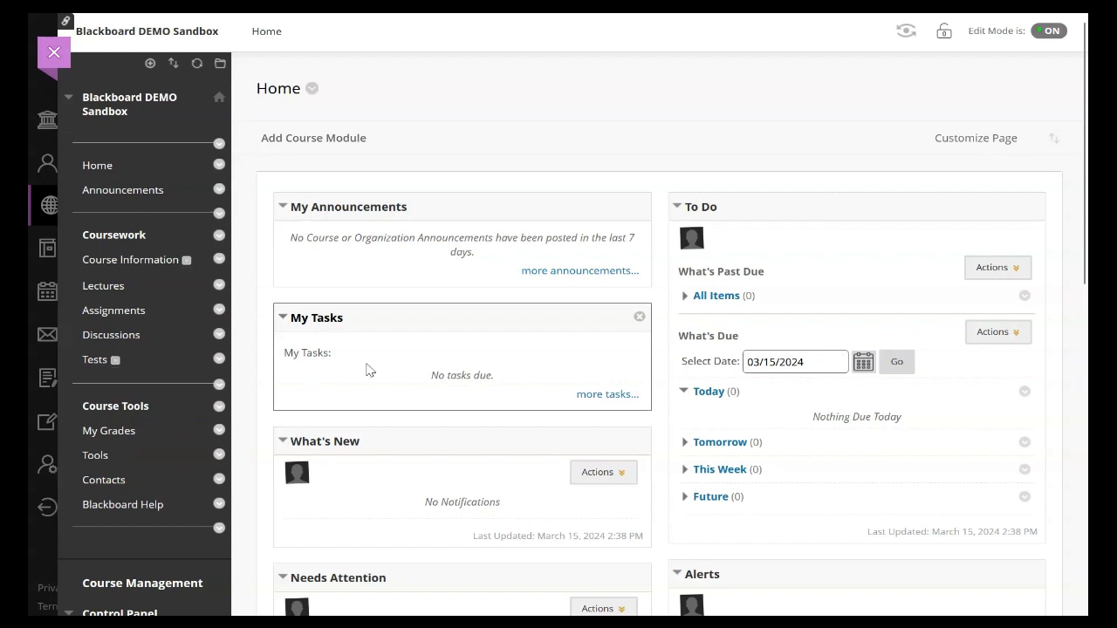
{"action": "left_click", "coordinate": [91, 361]}
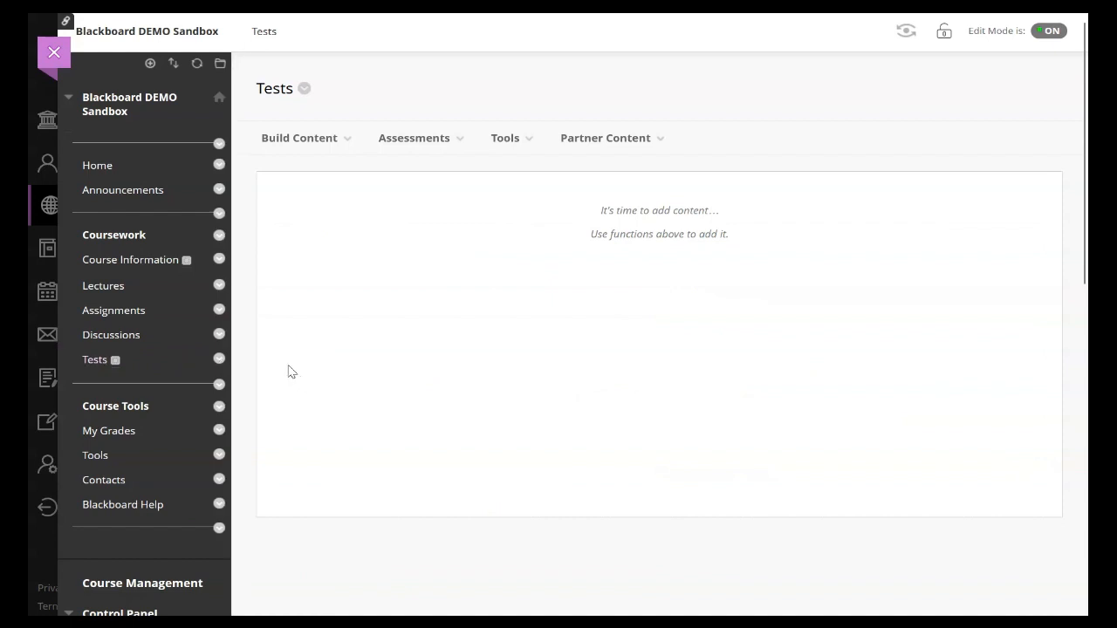
Step: View the Tests page of the Tests, Surveys, and Pools course tool and return to the tool's overview
{"action": "scroll", "coordinate": [288, 372], "scroll_direction": "down", "scroll_amount": 8}
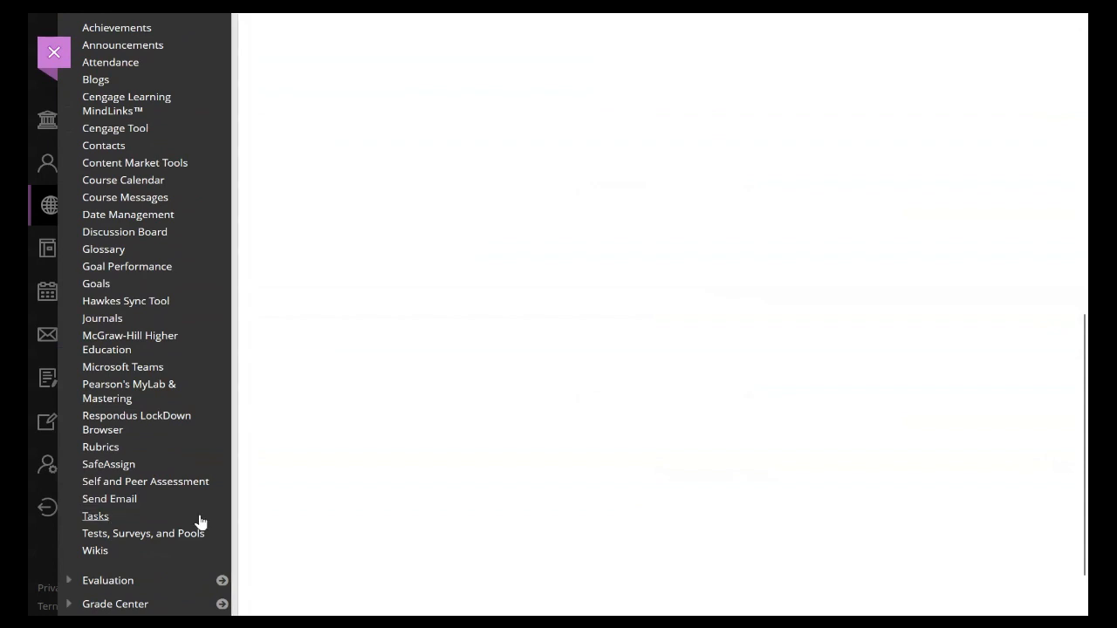
{"action": "scroll", "coordinate": [388, 434], "scroll_direction": "up", "scroll_amount": 8}
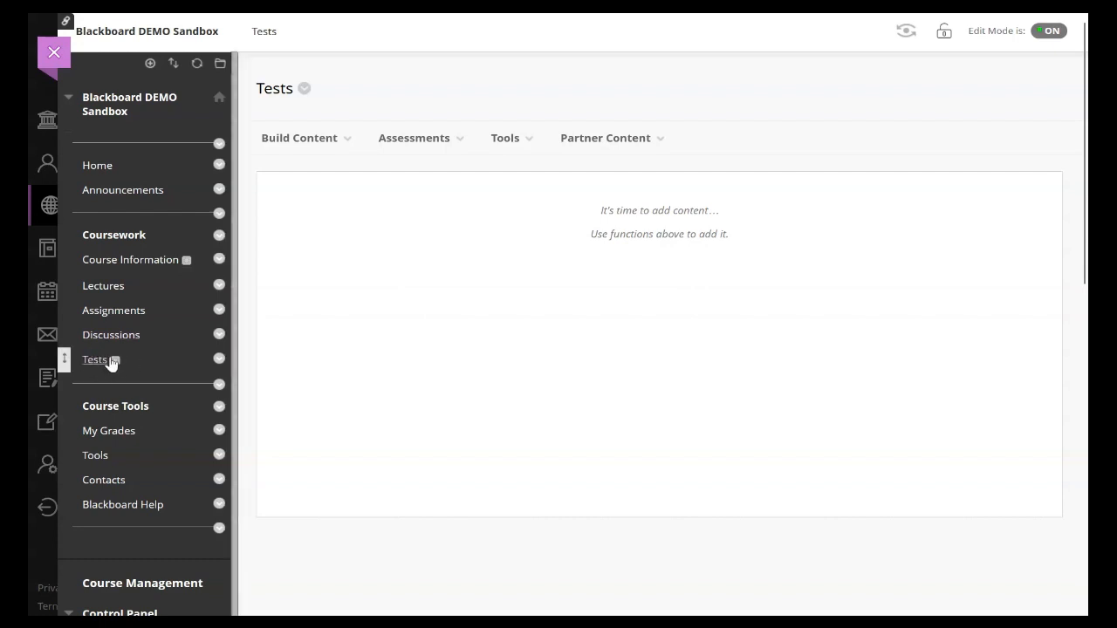
{"action": "scroll", "coordinate": [110, 362], "scroll_direction": "down", "scroll_amount": 5}
{"action": "scroll", "coordinate": [129, 447], "scroll_direction": "down", "scroll_amount": 3}
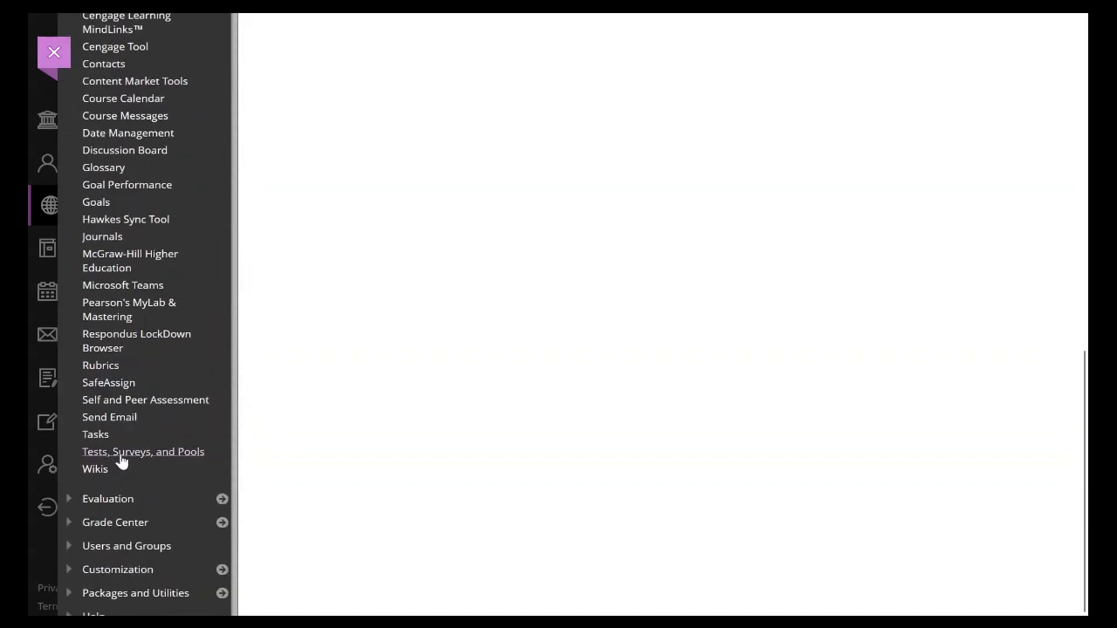
{"action": "left_click", "coordinate": [160, 454]}
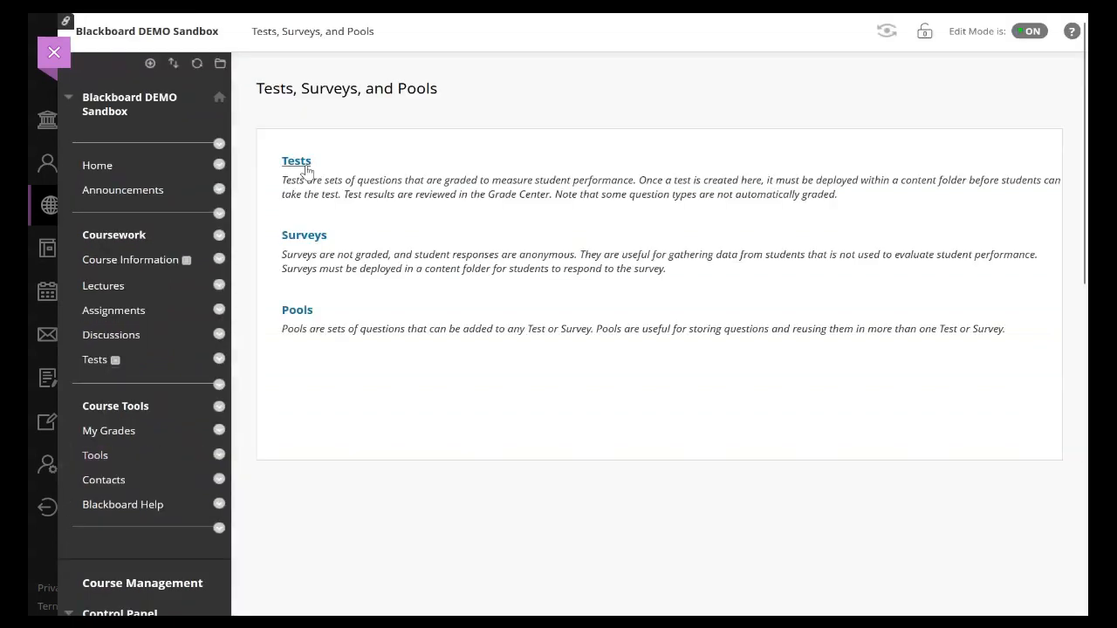
{"action": "left_click", "coordinate": [305, 166]}
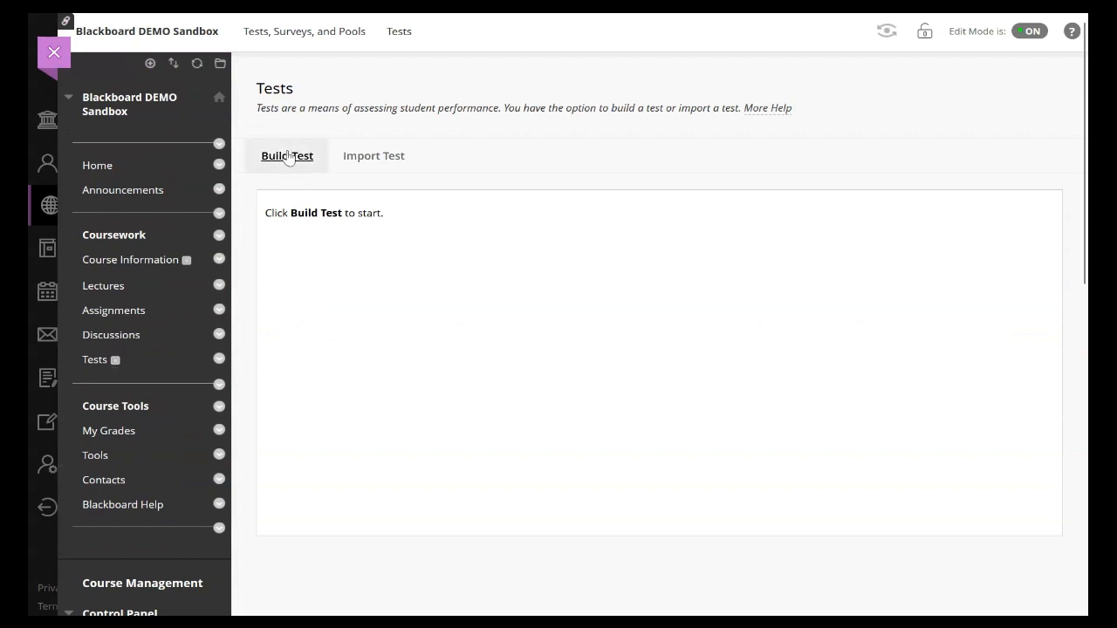
{"action": "key", "text": "alt+Left"}
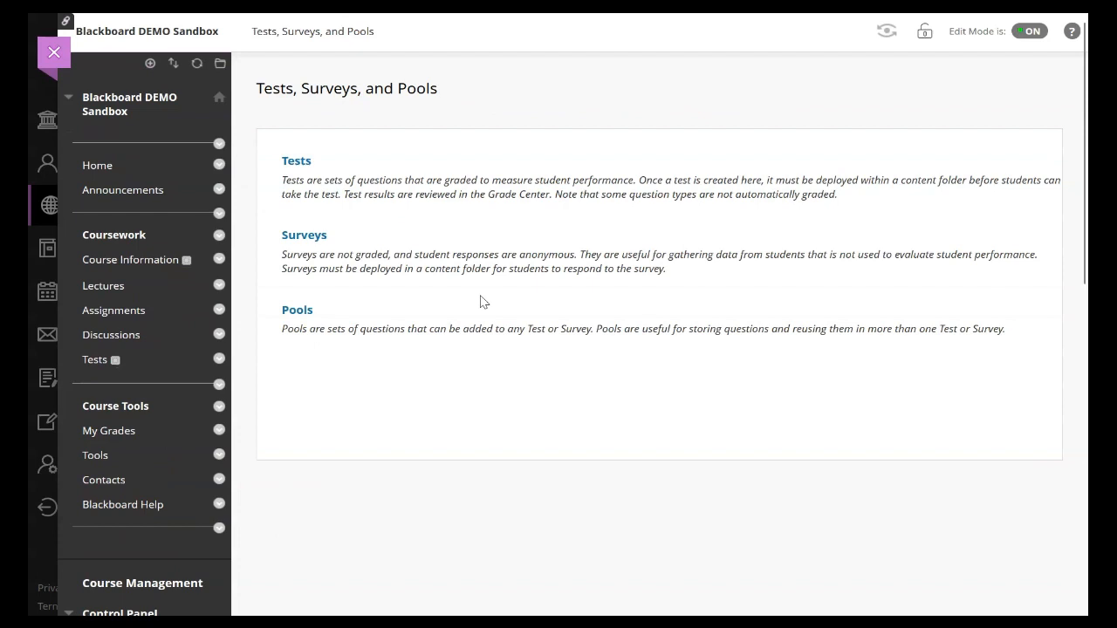
Step: Open the Tests content area and start adding a Test assessment to it
{"action": "left_click", "coordinate": [185, 370]}
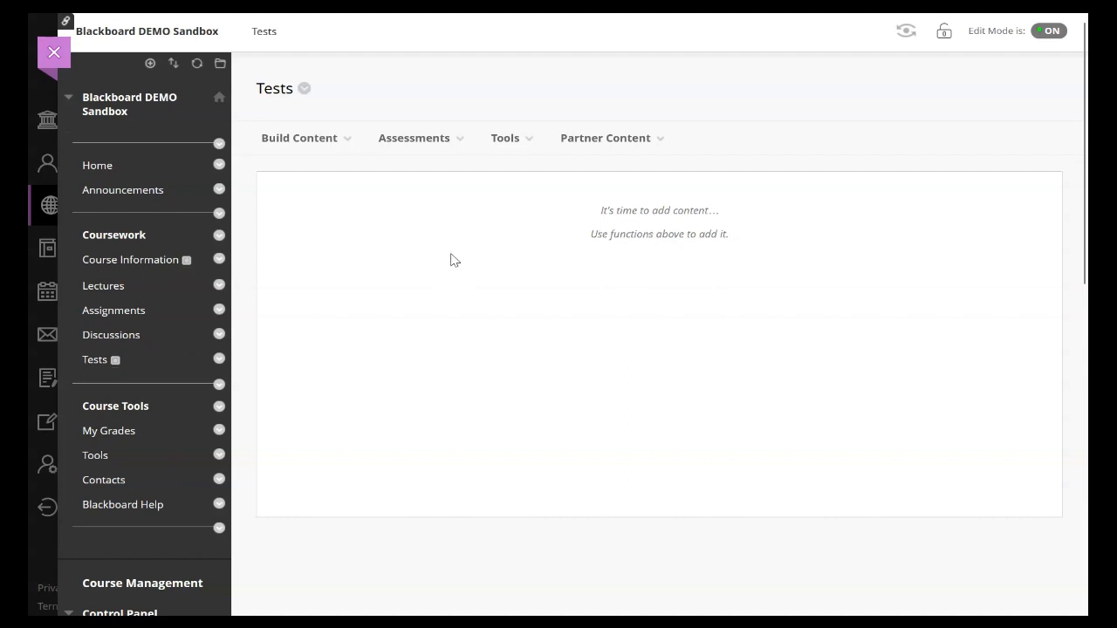
{"action": "left_click", "coordinate": [400, 140]}
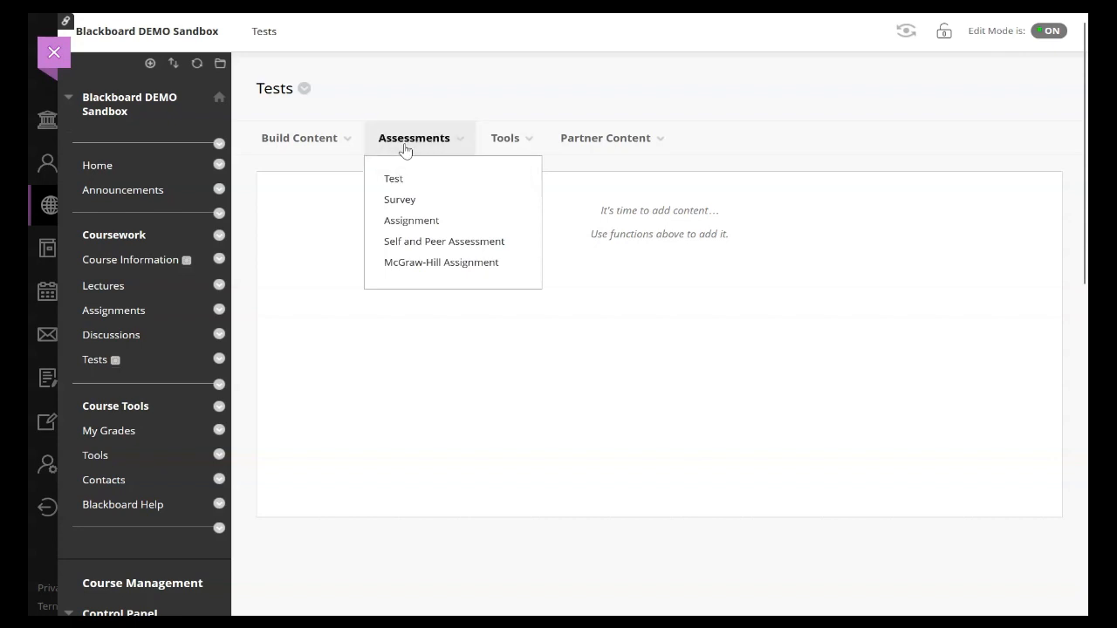
{"action": "left_click", "coordinate": [402, 185]}
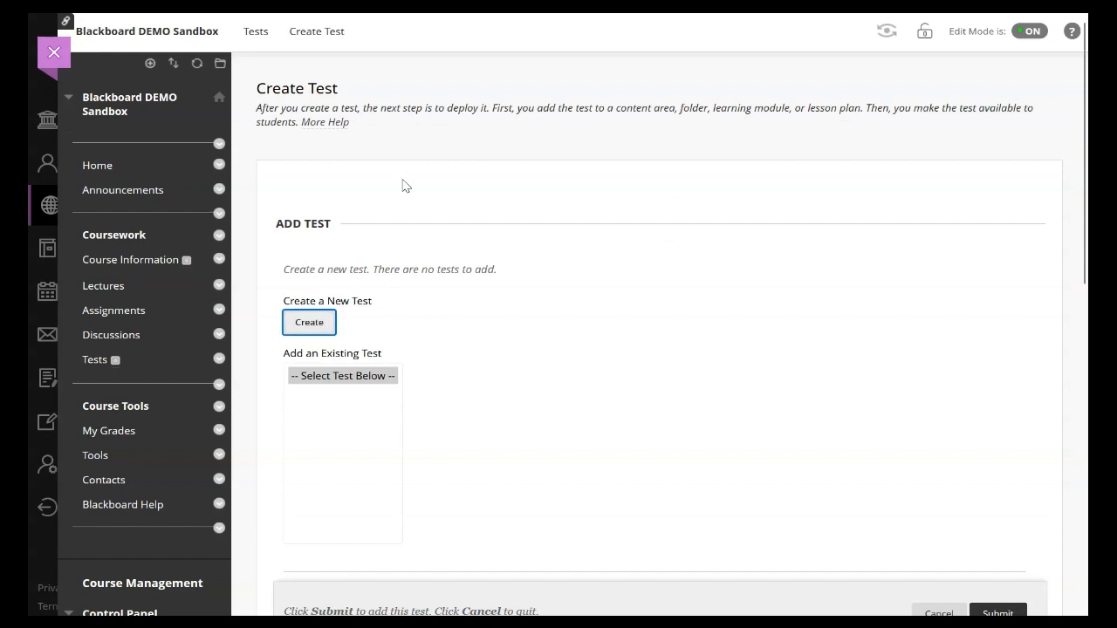
Step: Examine the Create Test page's options for creating a new test or adding an existing one
{"action": "left_click", "coordinate": [329, 333]}
{"action": "left_click", "coordinate": [325, 322]}
{"action": "scroll", "coordinate": [384, 371], "scroll_direction": "down", "scroll_amount": 8}
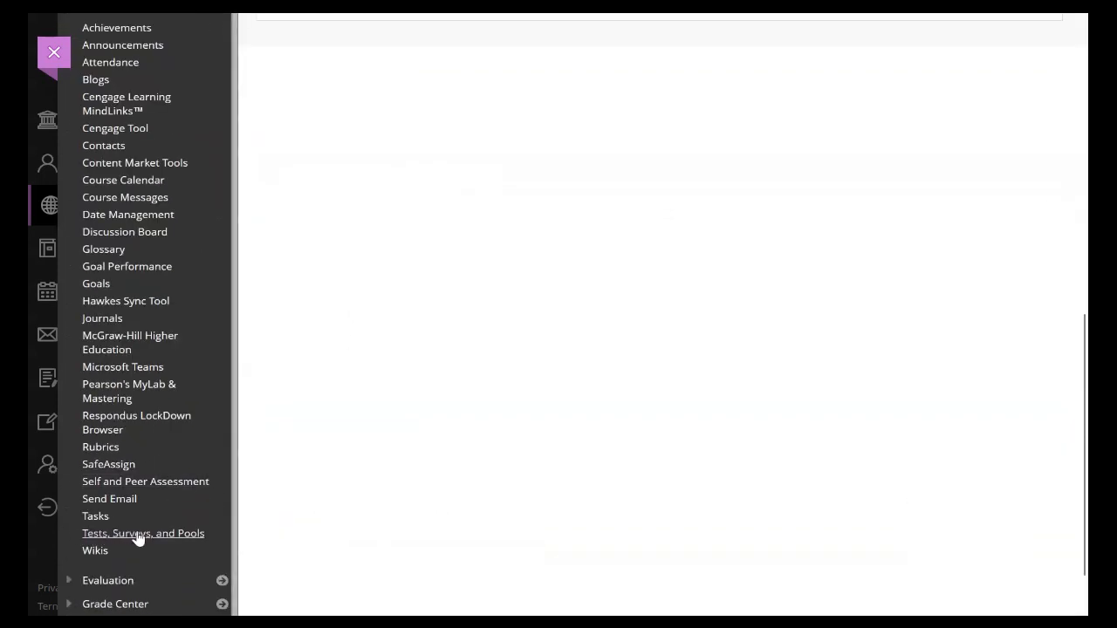
{"action": "scroll", "coordinate": [277, 516], "scroll_direction": "up", "scroll_amount": 8}
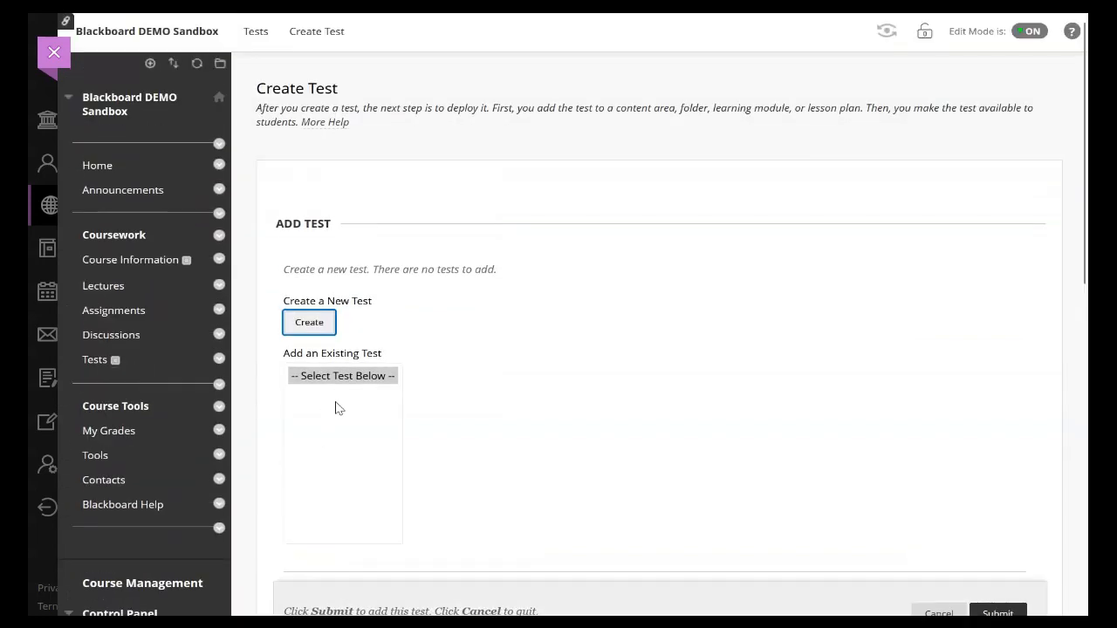
{"action": "scroll", "coordinate": [342, 407], "scroll_direction": "down", "scroll_amount": 8}
{"action": "scroll", "coordinate": [319, 407], "scroll_direction": "up", "scroll_amount": 6}
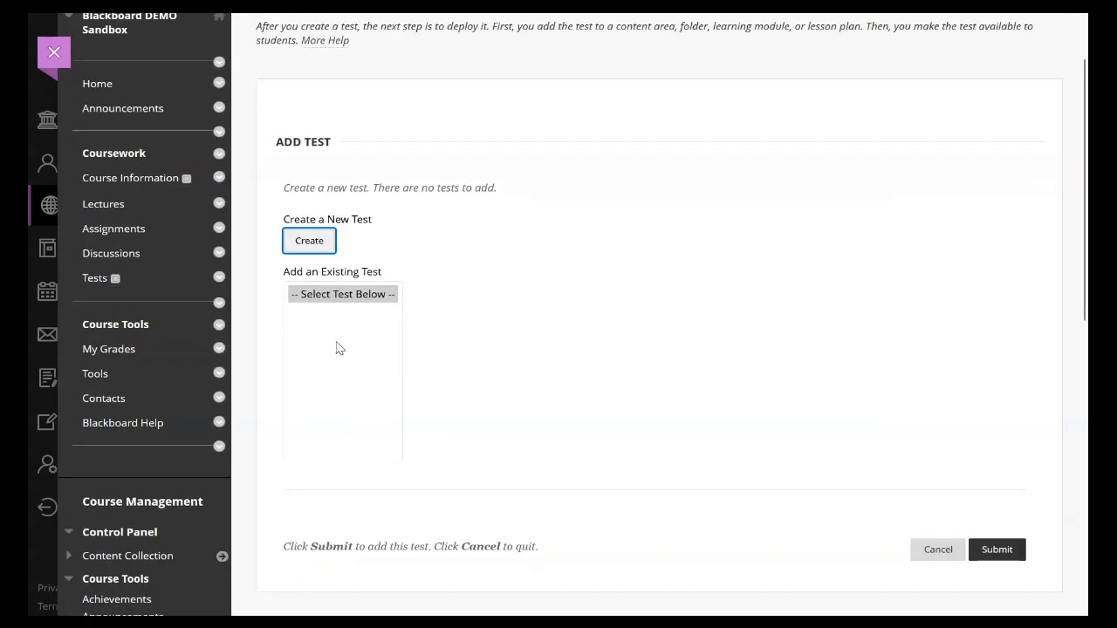
{"action": "scroll", "coordinate": [356, 327], "scroll_direction": "down", "scroll_amount": 8}
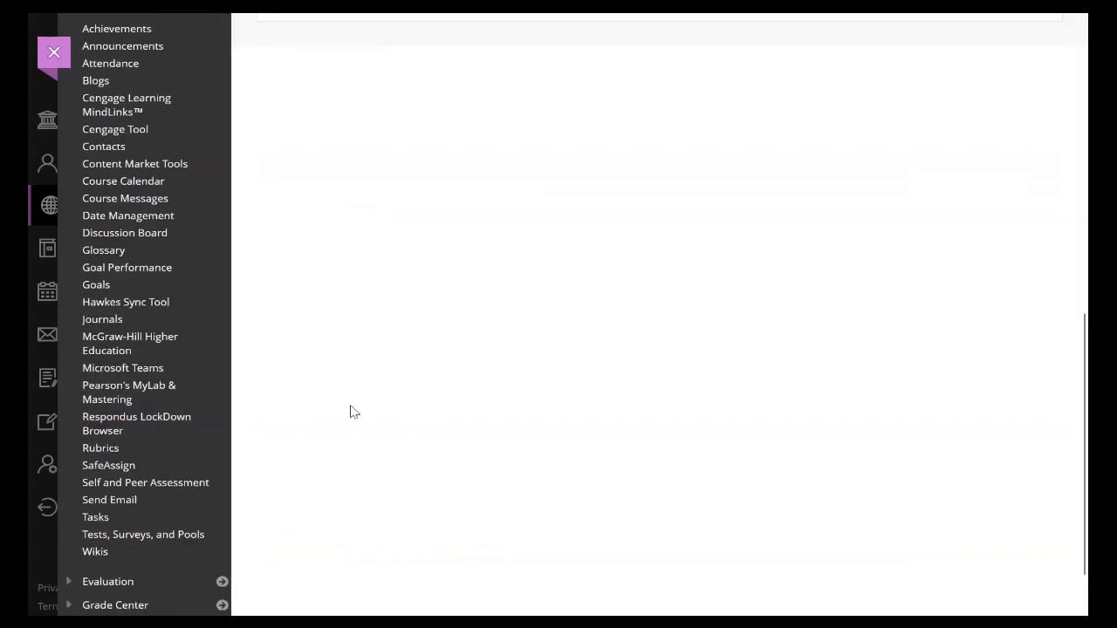
{"action": "scroll", "coordinate": [353, 412], "scroll_direction": "up", "scroll_amount": 8}
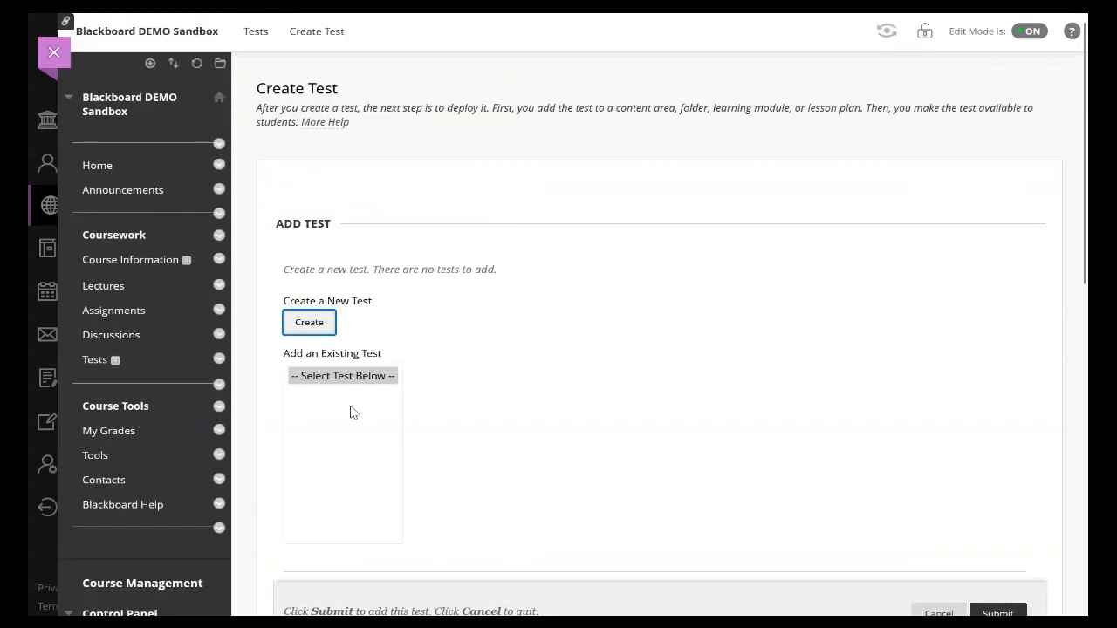
Step: Create a new test named "Week 1: Test - Coffee Quiz" with the description and instructions left empty
{"action": "left_click", "coordinate": [309, 323]}
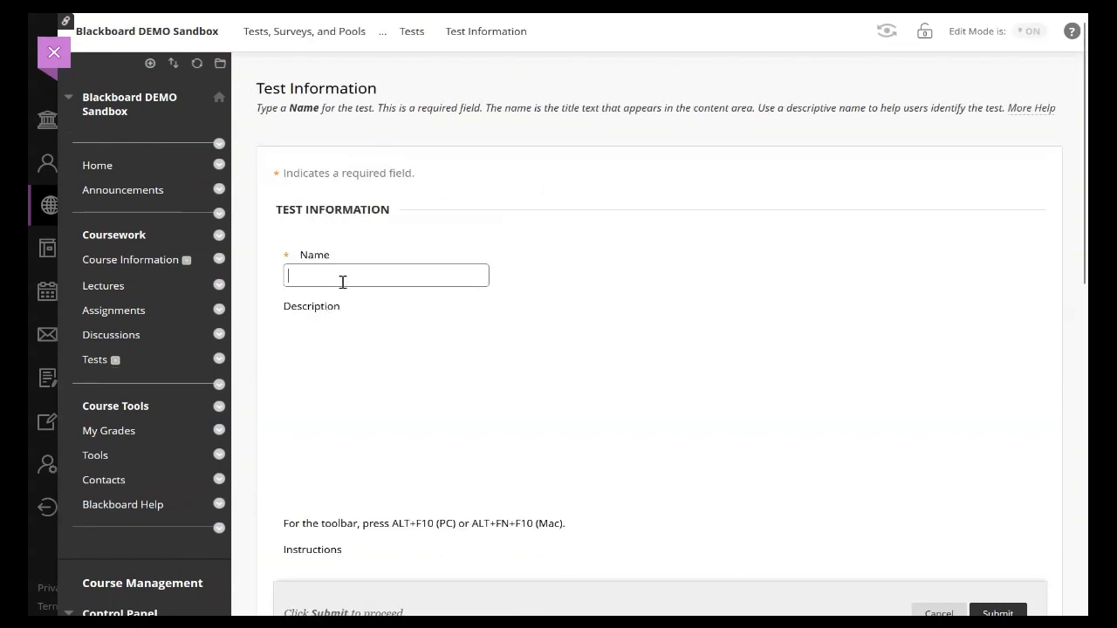
{"action": "type", "text": "Week 1: Test - Coffee Quiz"}
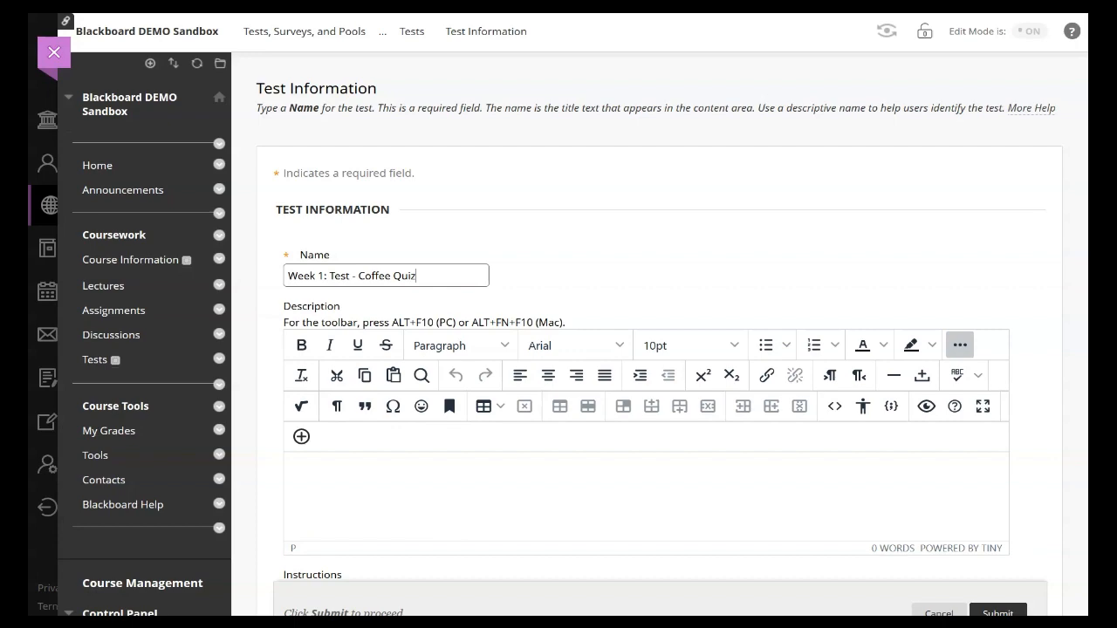
{"action": "scroll", "coordinate": [319, 304], "scroll_direction": "down", "scroll_amount": 2}
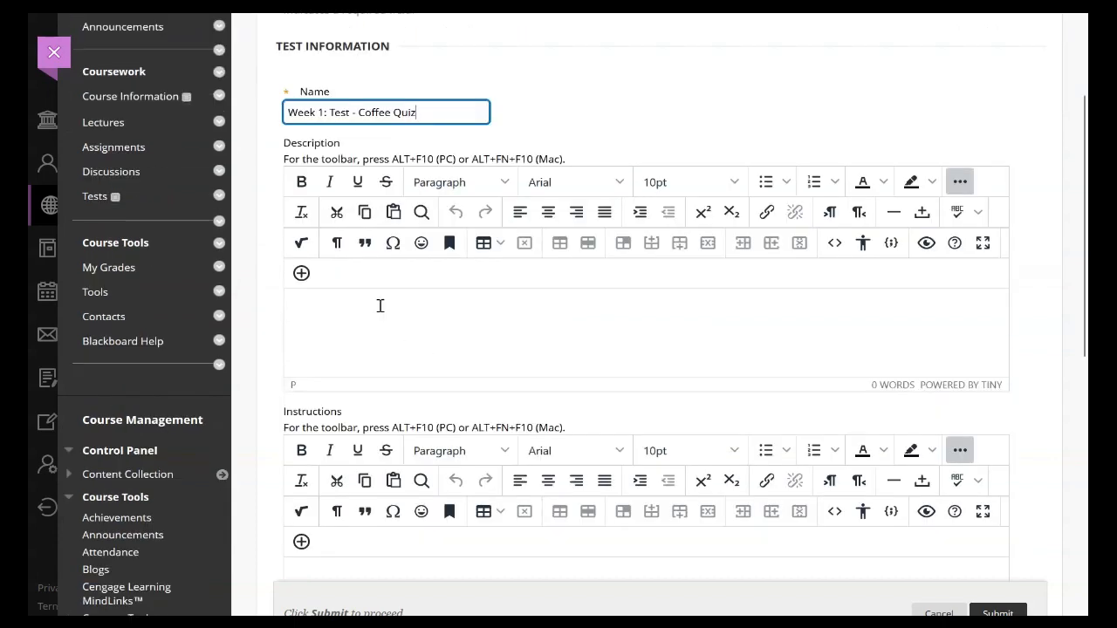
{"action": "scroll", "coordinate": [372, 319], "scroll_direction": "down", "scroll_amount": 2}
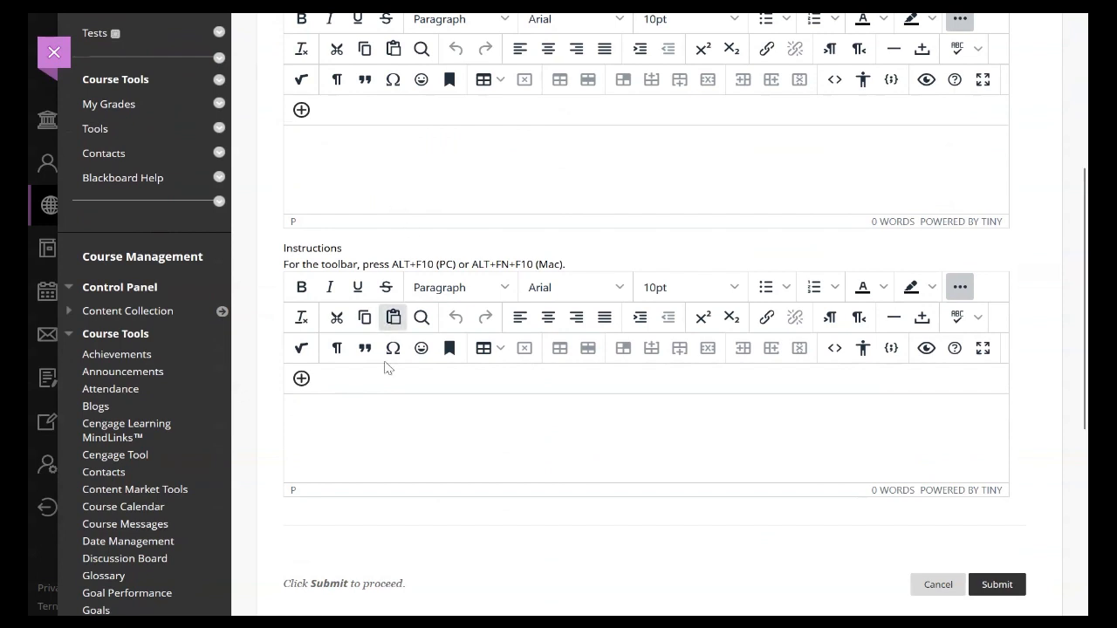
{"action": "left_click", "coordinate": [988, 586]}
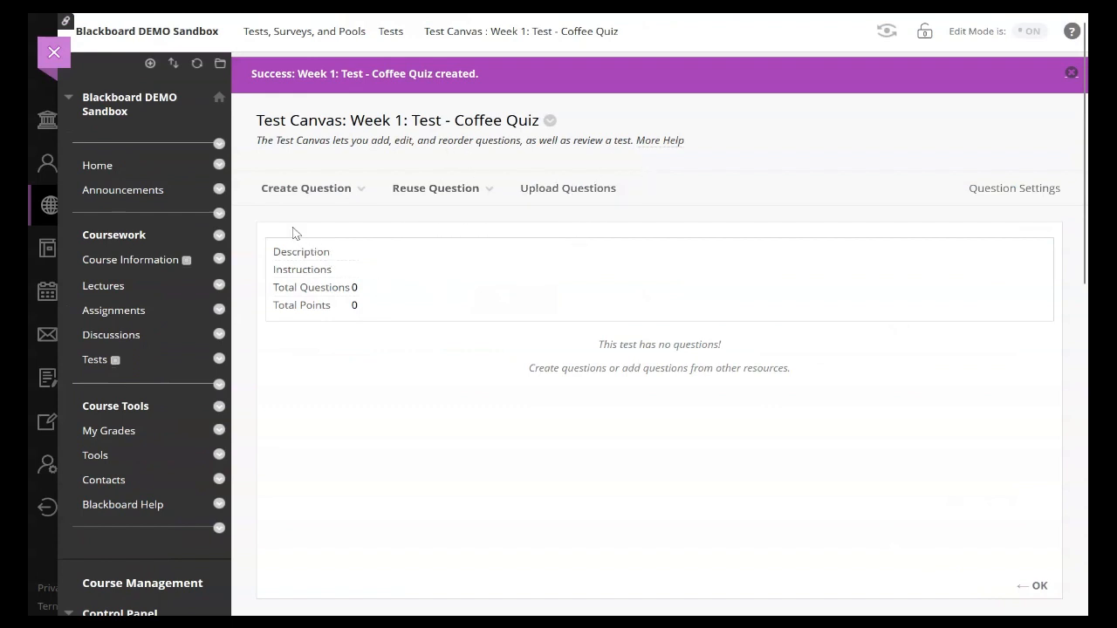
Step: Create an essay question with the question text "How do you make a good cup of coffee?" and no title
{"action": "mouse_move", "coordinate": [290, 192]}
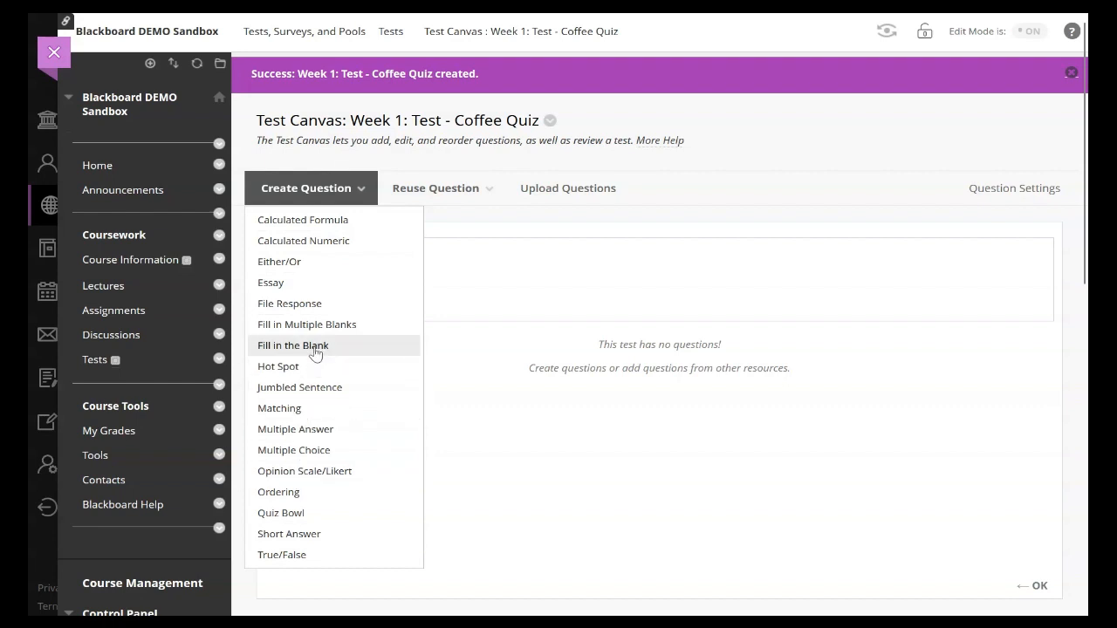
{"action": "left_click", "coordinate": [311, 291]}
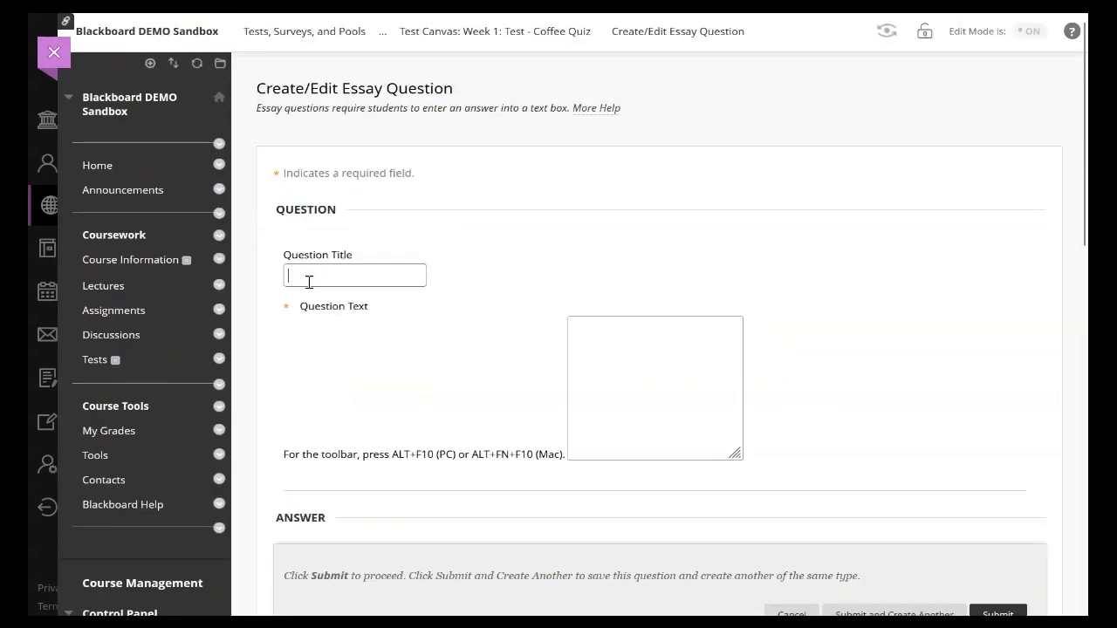
{"action": "left_click", "coordinate": [415, 278]}
{"action": "scroll", "coordinate": [415, 279], "scroll_direction": "down", "scroll_amount": 1}
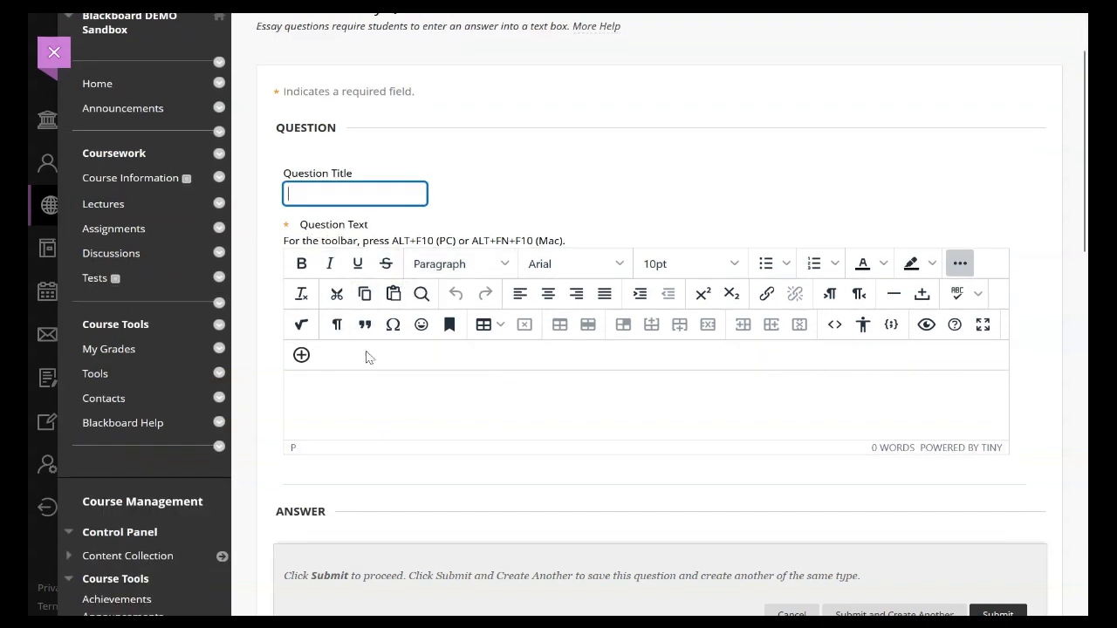
{"action": "left_click", "coordinate": [366, 384]}
{"action": "type", "text": "How do you make a good cup of coffee?"}
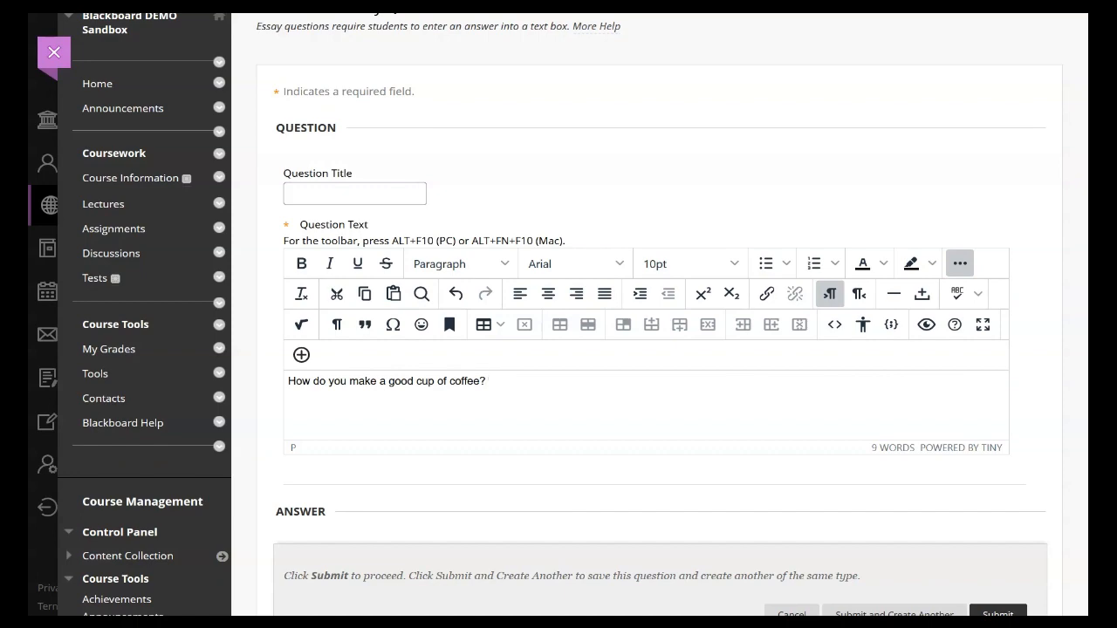
Step: Submit the essay question with its sample answer, rubric, categories and instructor notes left empty
{"action": "scroll", "coordinate": [454, 397], "scroll_direction": "down", "scroll_amount": 12}
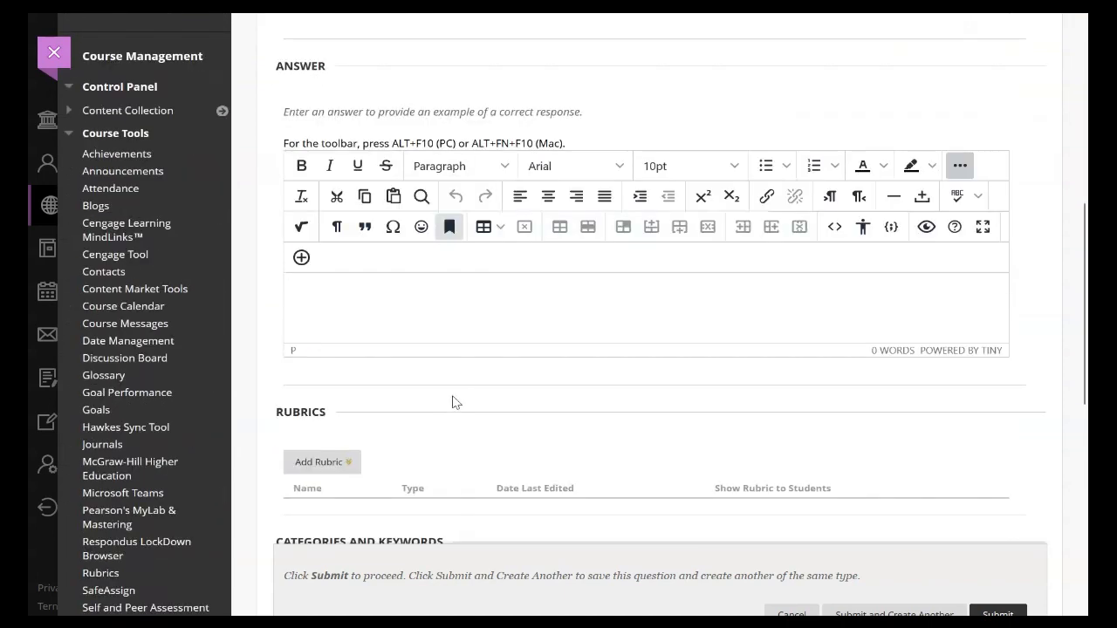
{"action": "scroll", "coordinate": [454, 397], "scroll_direction": "down", "scroll_amount": 2}
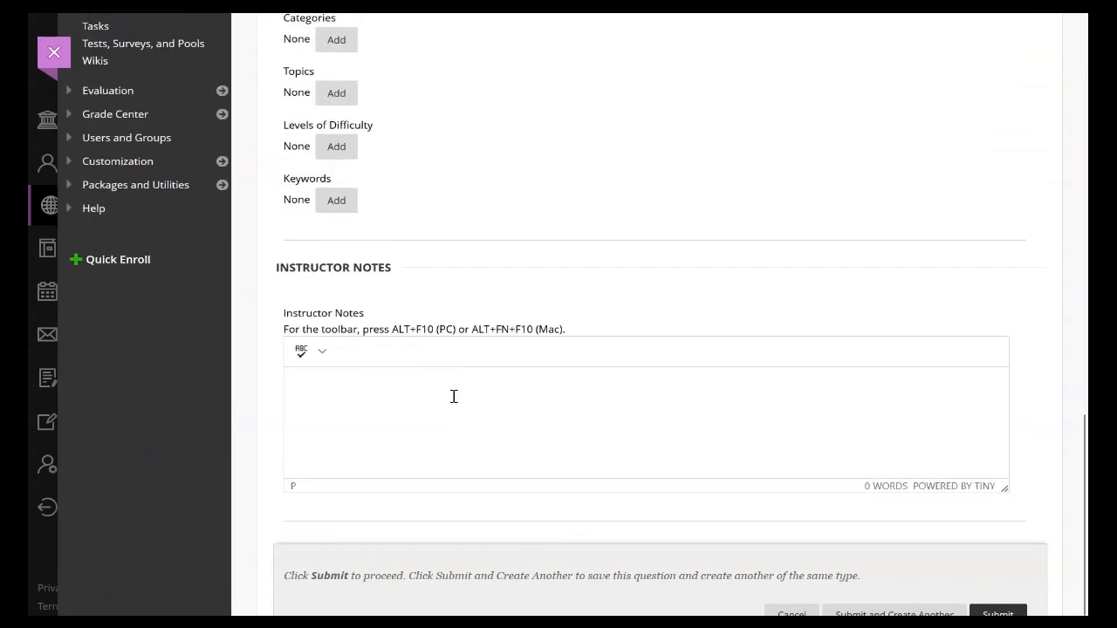
{"action": "scroll", "coordinate": [454, 397], "scroll_direction": "up", "scroll_amount": 5}
{"action": "scroll", "coordinate": [462, 403], "scroll_direction": "up", "scroll_amount": 10}
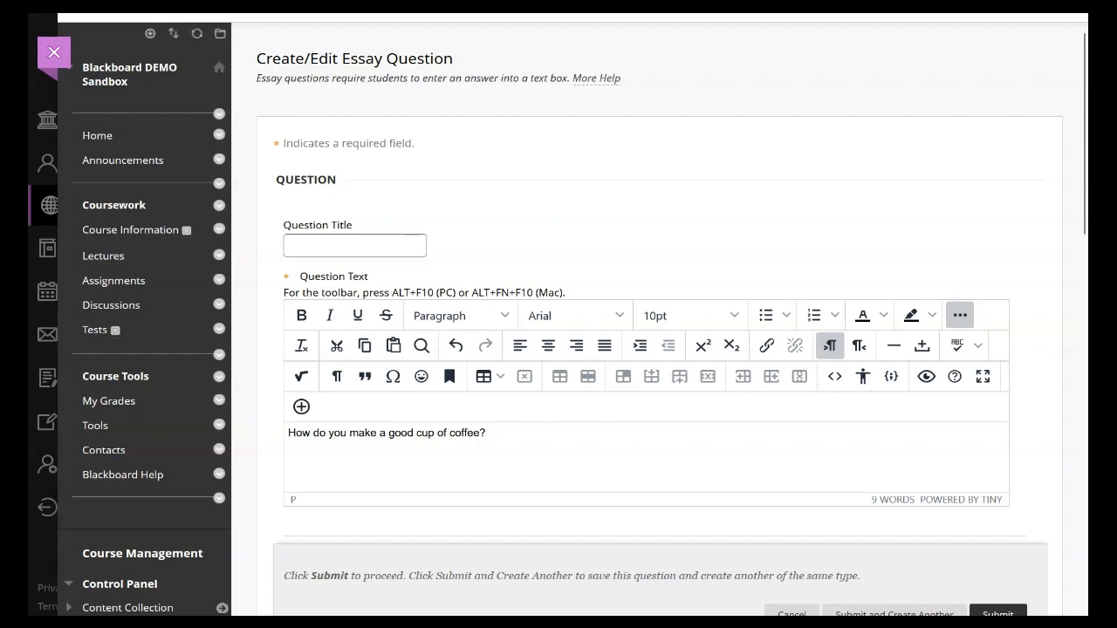
{"action": "left_click", "coordinate": [998, 613]}
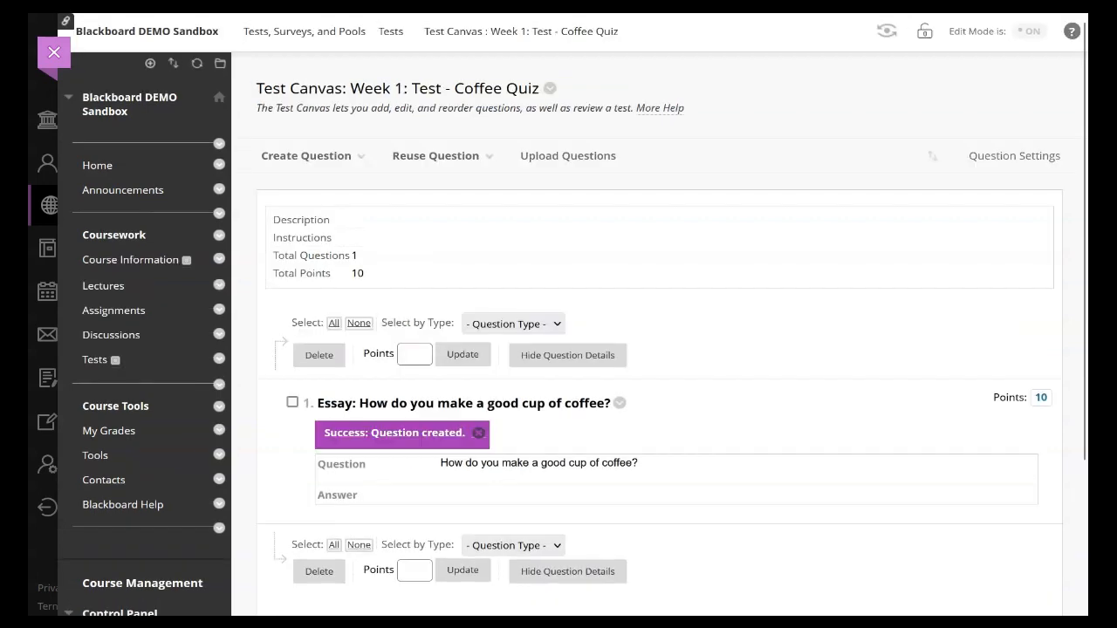
Step: Open the essay question's points setting and submit it at 10 points without extra credit
{"action": "scroll", "coordinate": [860, 541], "scroll_direction": "down", "scroll_amount": 2}
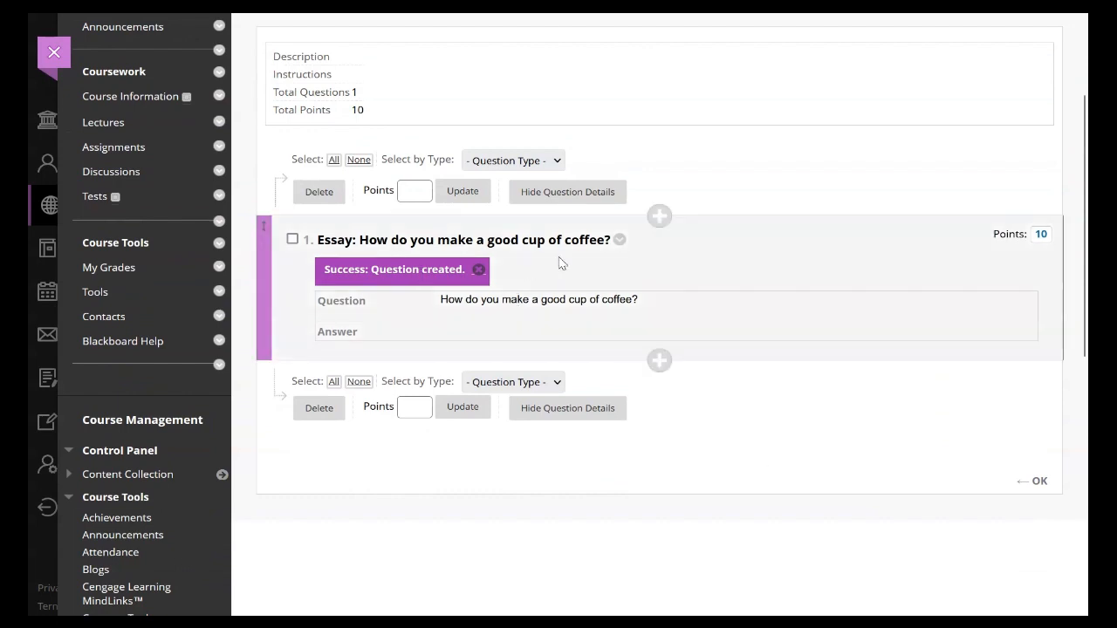
{"action": "left_click", "coordinate": [1041, 235]}
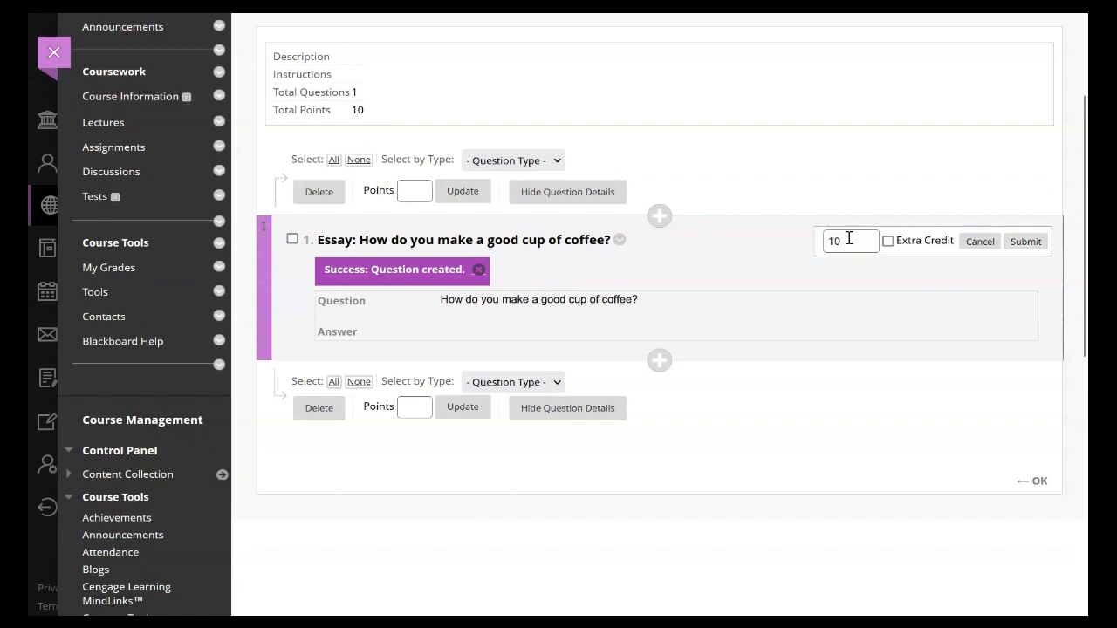
{"action": "left_click", "coordinate": [1026, 242]}
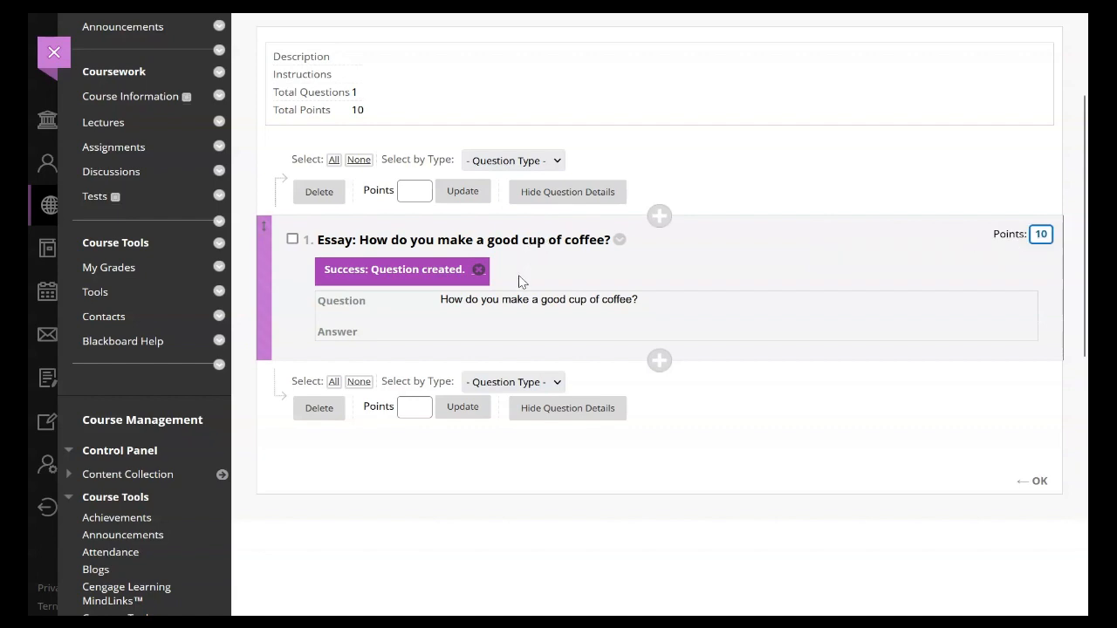
Step: Create a multiple choice question with the text 'What is the primary purpose of the "bloom" stage in coffee brewing?'
{"action": "scroll", "coordinate": [518, 283], "scroll_direction": "up", "scroll_amount": 2}
{"action": "left_click", "coordinate": [339, 166]}
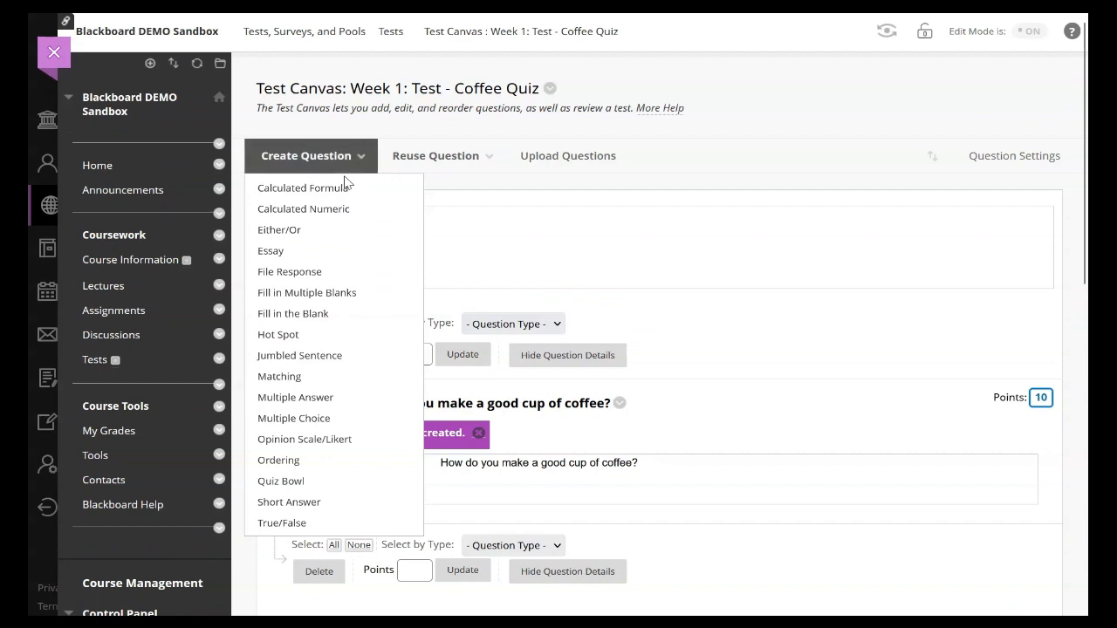
{"action": "left_click", "coordinate": [318, 416]}
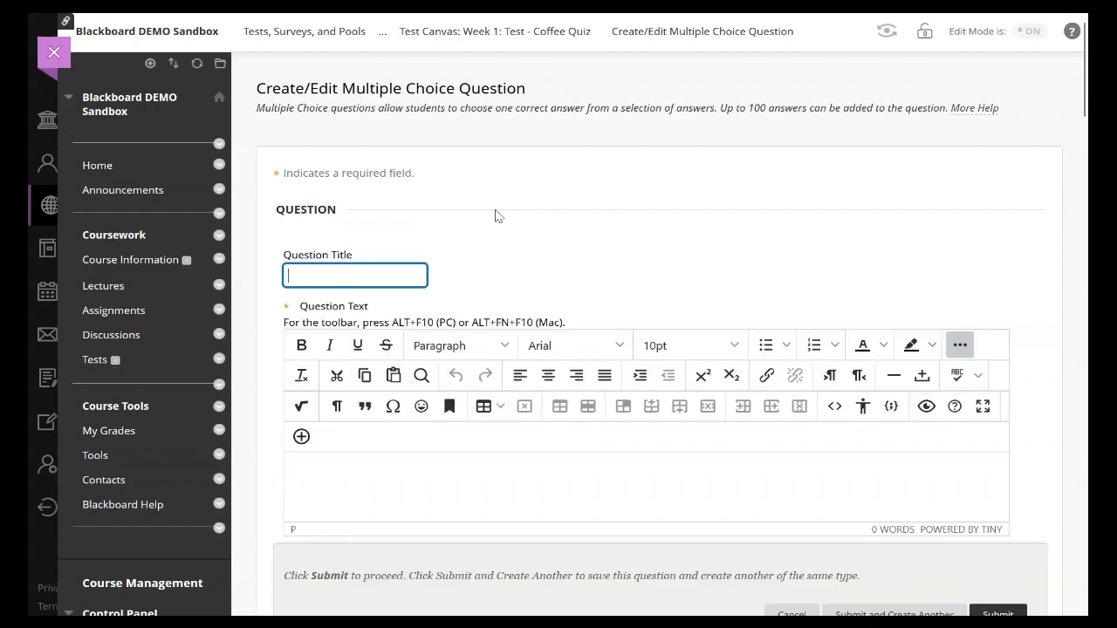
{"action": "left_click", "coordinate": [572, 474]}
{"action": "type", "text": "What is the primary purpose of the \"bloom\" stage in coffee brewing?"}
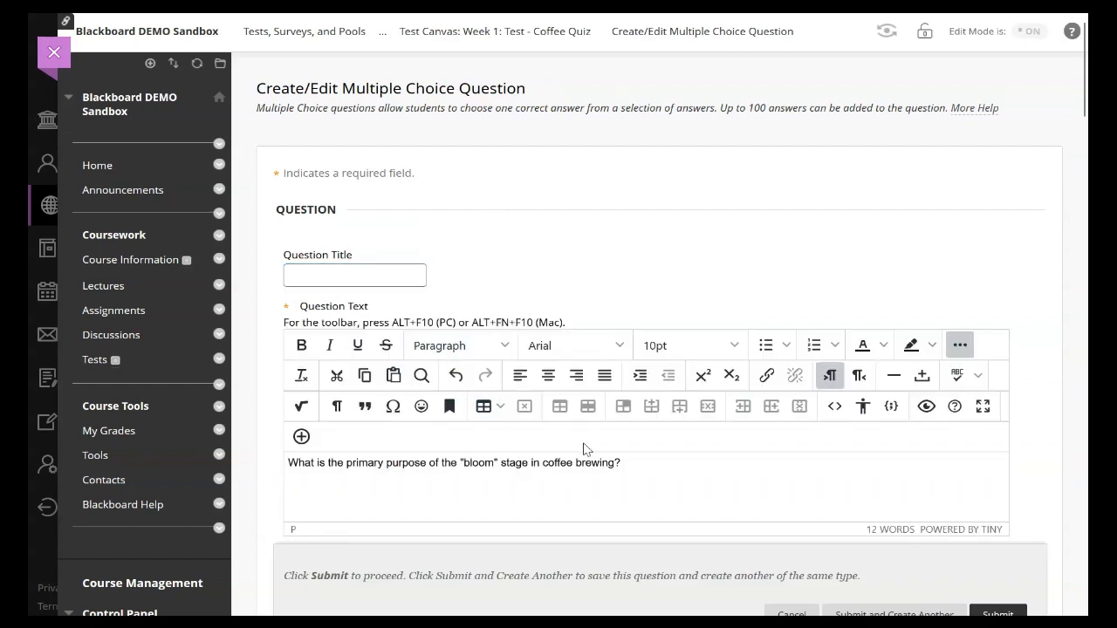
Step: Set the multiple choice question's answer numbering to Lowercase Letters (a, b, c)
{"action": "scroll", "coordinate": [576, 458], "scroll_direction": "down", "scroll_amount": 2}
{"action": "scroll", "coordinate": [583, 450], "scroll_direction": "down", "scroll_amount": 3}
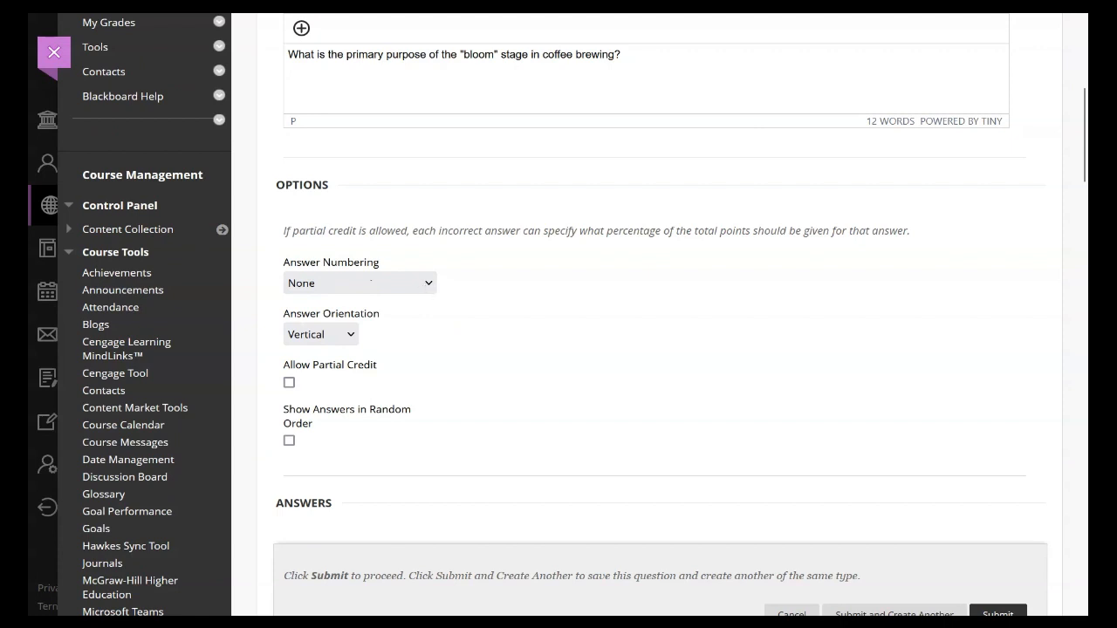
{"action": "left_click", "coordinate": [401, 361]}
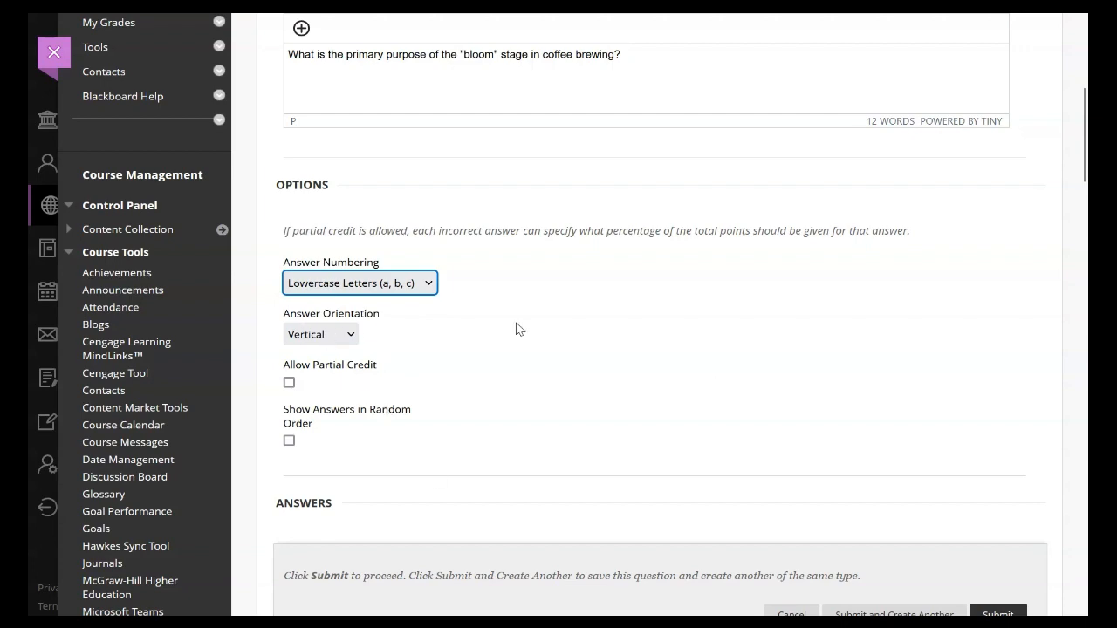
Step: Enter the first two answer choices: "To cool down the coffee grounds" and "To release trapped gases from the coffee grounds"
{"action": "scroll", "coordinate": [520, 329], "scroll_direction": "down", "scroll_amount": 5}
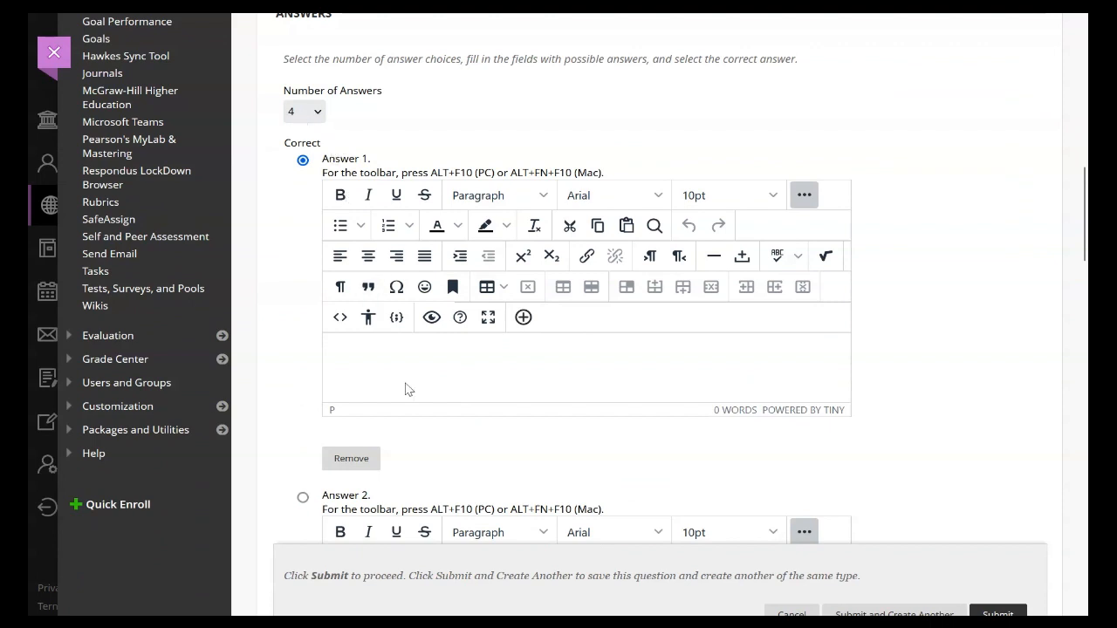
{"action": "scroll", "coordinate": [408, 352], "scroll_direction": "down", "scroll_amount": 3}
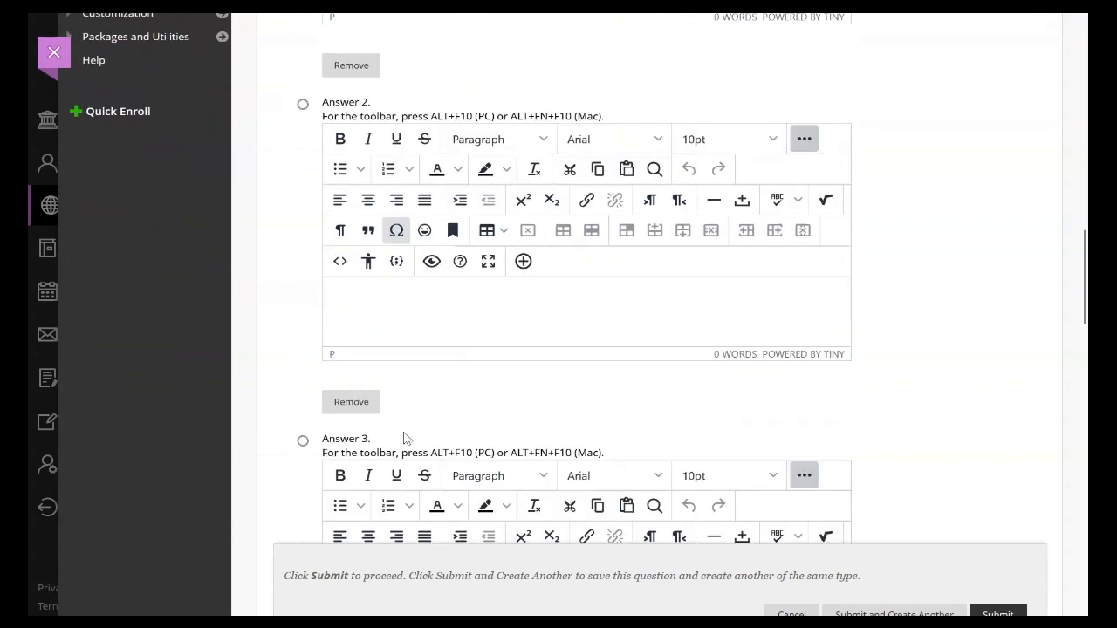
{"action": "scroll", "coordinate": [404, 433], "scroll_direction": "up", "scroll_amount": 5}
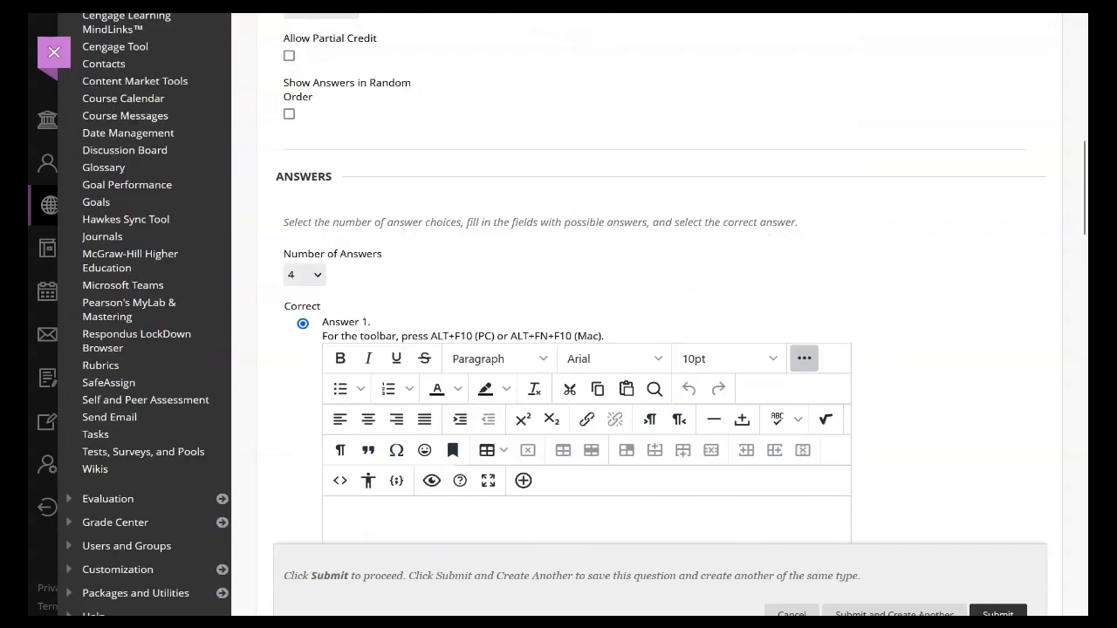
{"action": "scroll", "coordinate": [411, 355], "scroll_direction": "down", "scroll_amount": 2}
{"action": "left_click", "coordinate": [411, 355]}
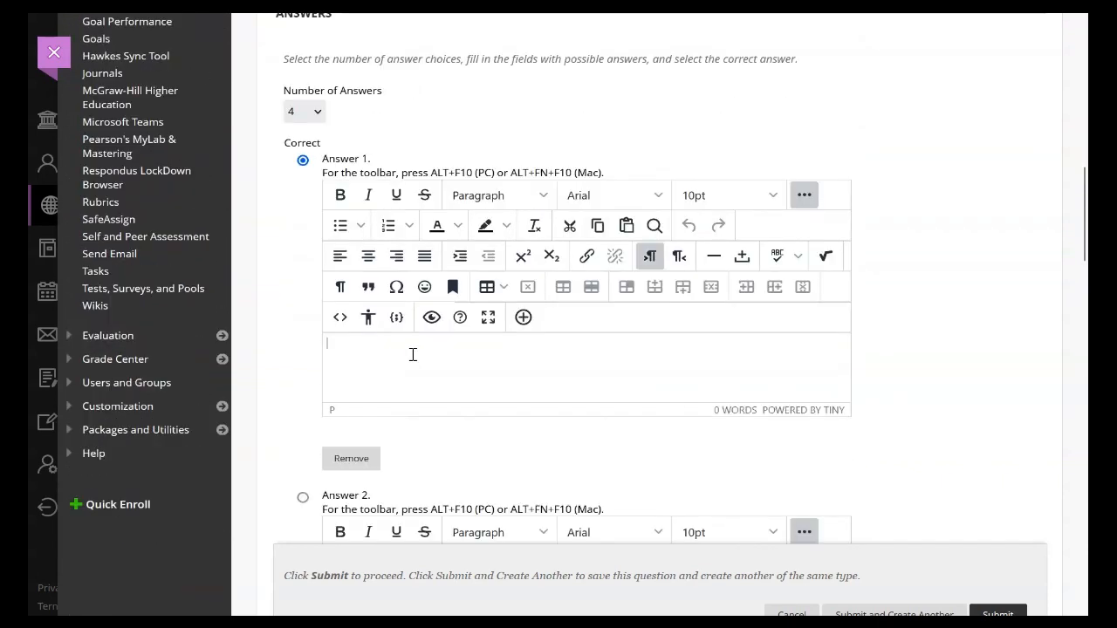
{"action": "type", "text": "To cool down the coffee grounds"}
{"action": "scroll", "coordinate": [412, 357], "scroll_direction": "down", "scroll_amount": 3}
{"action": "scroll", "coordinate": [414, 362], "scroll_direction": "down", "scroll_amount": 2}
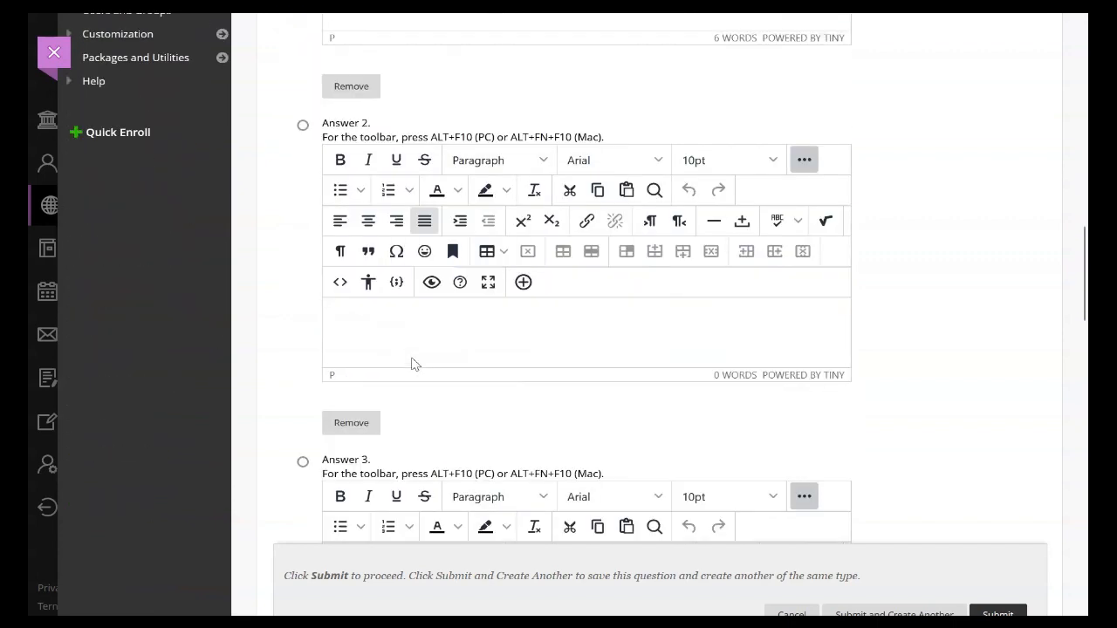
{"action": "left_click", "coordinate": [416, 370]}
{"action": "type", "text": "To release trapped gases from the coffee grounds"}
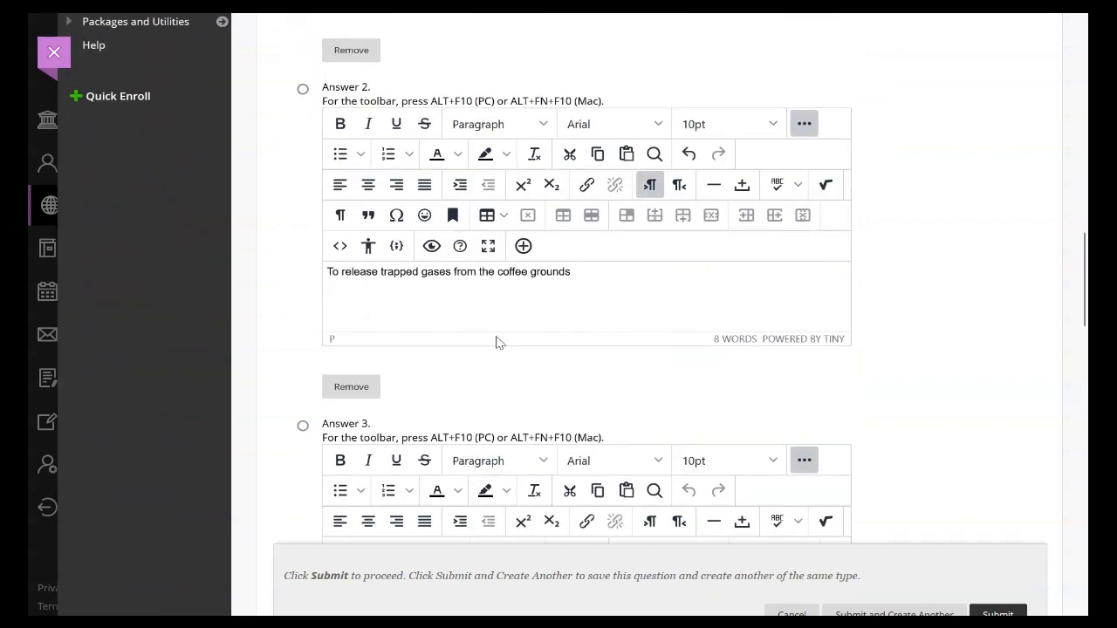
Step: Enter the third and fourth answer choices: "To increase the acidity of the coffee" and "To speed up the brewing process"
{"action": "scroll", "coordinate": [496, 342], "scroll_direction": "down", "scroll_amount": 4}
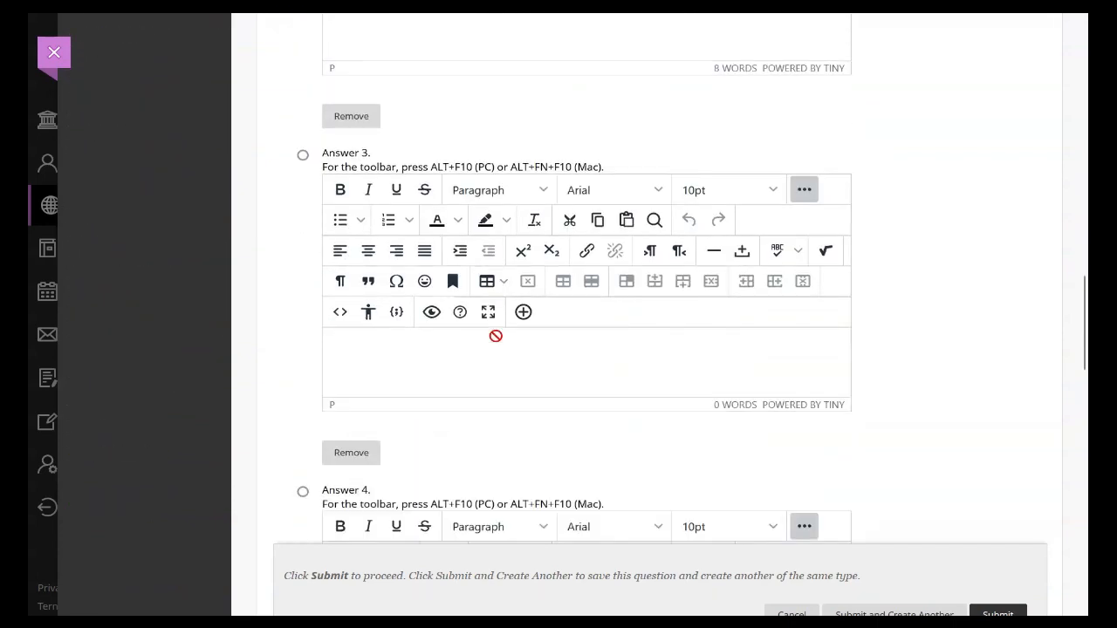
{"action": "left_click", "coordinate": [481, 306]}
{"action": "type", "text": "To increase the acidity of the coffee"}
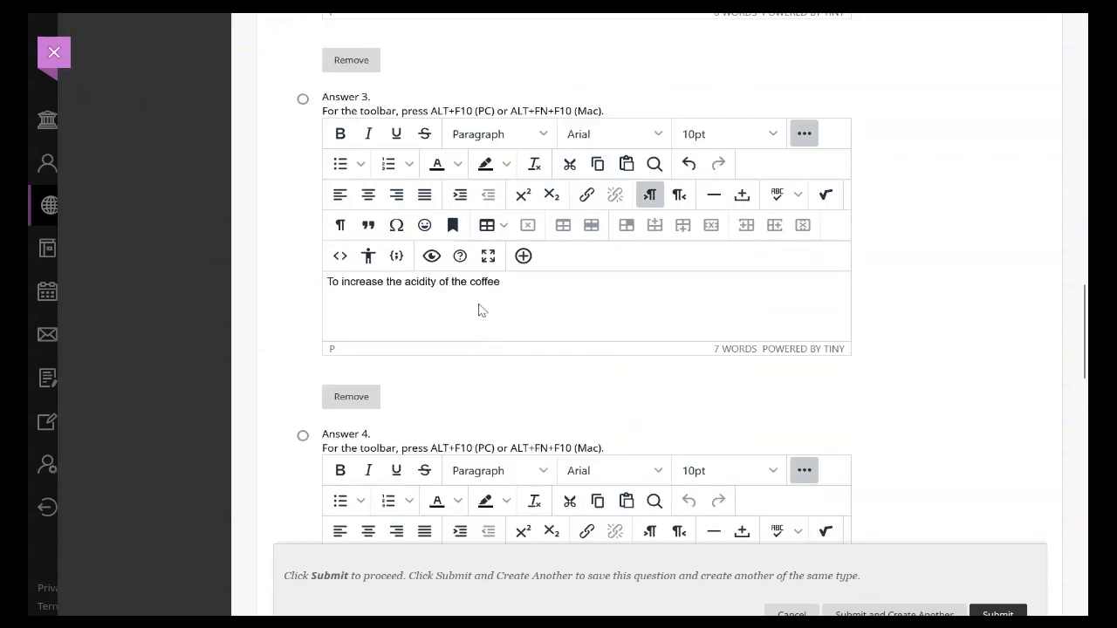
{"action": "scroll", "coordinate": [479, 310], "scroll_direction": "down", "scroll_amount": 5}
{"action": "left_click", "coordinate": [480, 304]}
{"action": "type", "text": "To speed up the brewing process"}
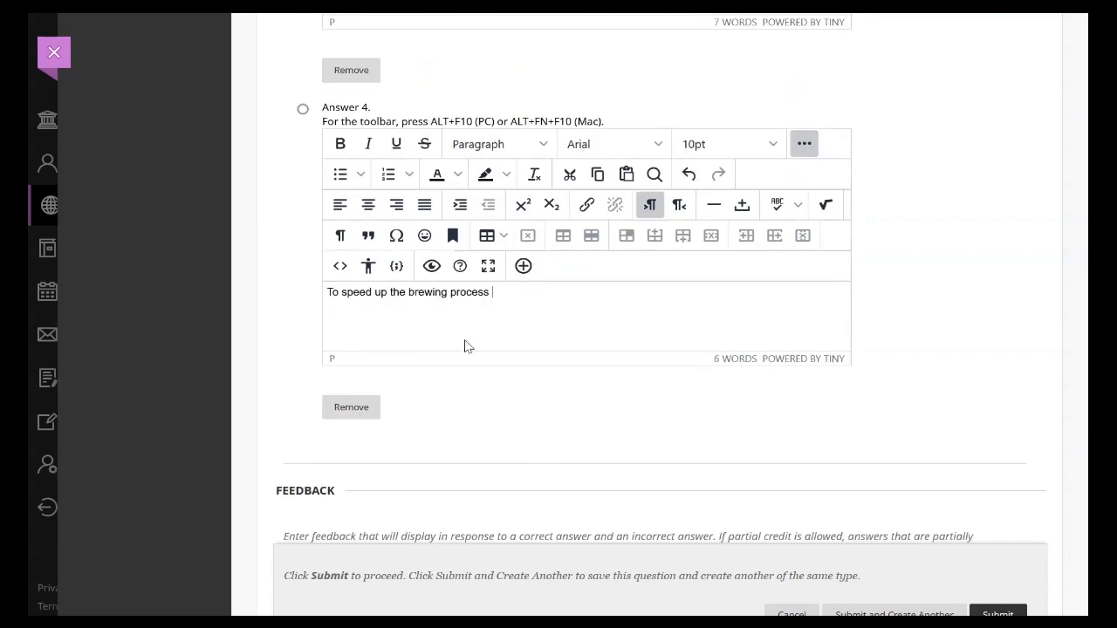
Step: Mark the trapped gases answer as correct and submit the multiple choice question with response feedback left empty
{"action": "scroll", "coordinate": [465, 347], "scroll_direction": "up", "scroll_amount": 3}
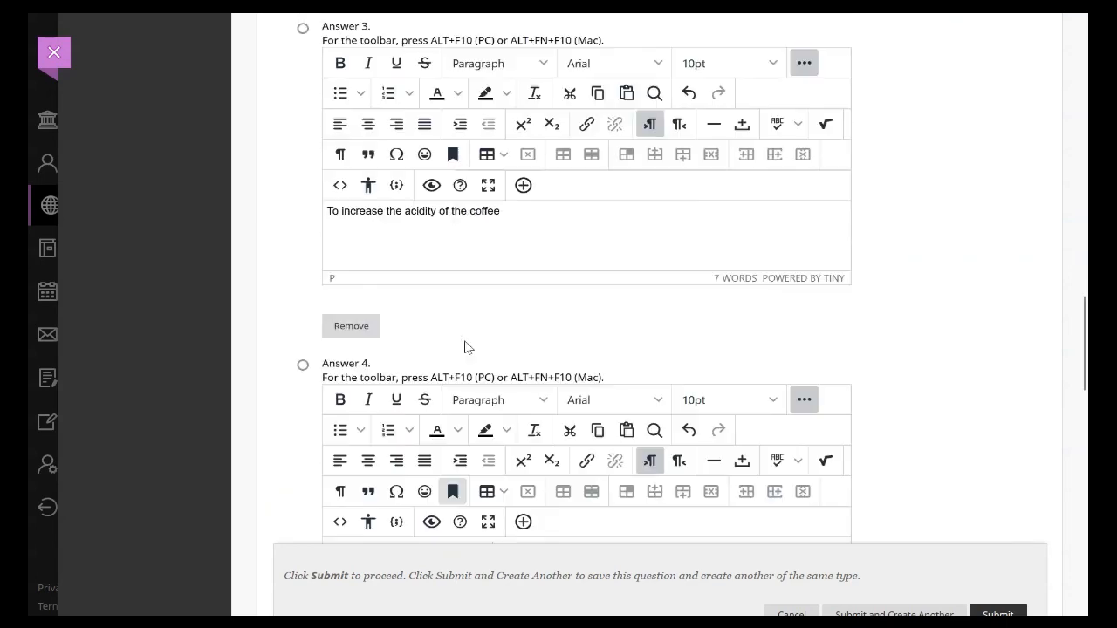
{"action": "scroll", "coordinate": [465, 348], "scroll_direction": "up", "scroll_amount": 6}
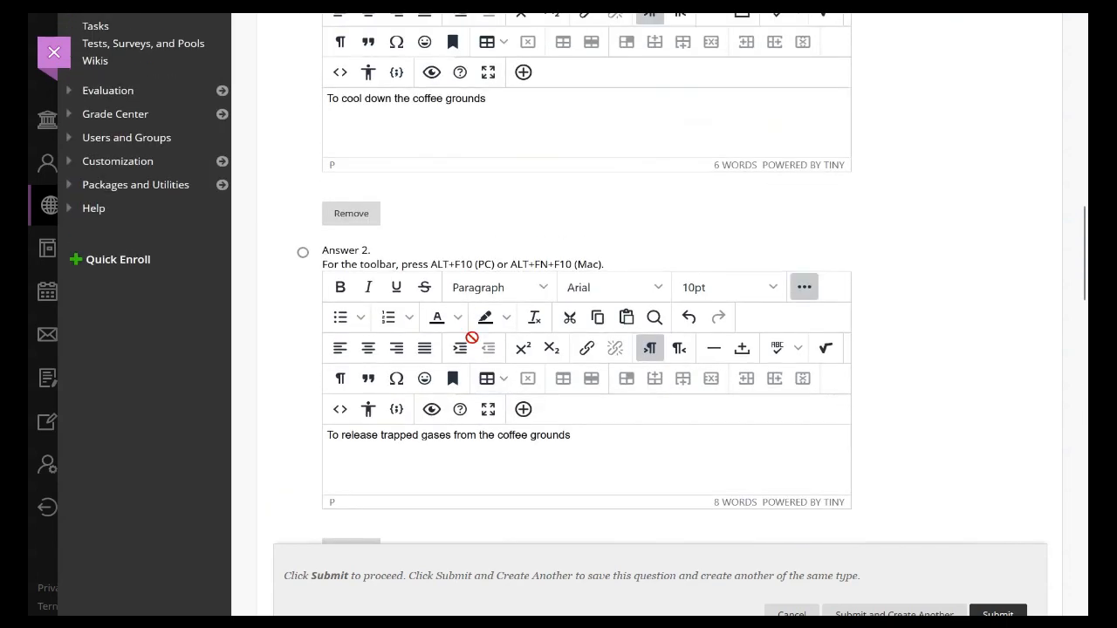
{"action": "left_click", "coordinate": [303, 252]}
{"action": "scroll", "coordinate": [516, 271], "scroll_direction": "down", "scroll_amount": 20}
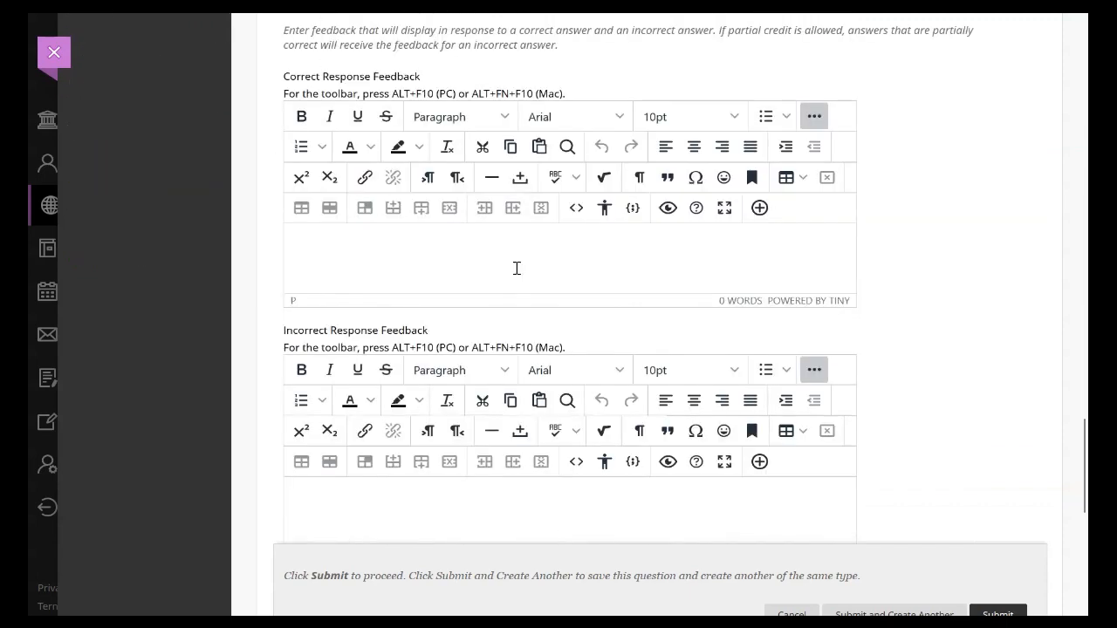
{"action": "scroll", "coordinate": [516, 268], "scroll_direction": "down", "scroll_amount": 10}
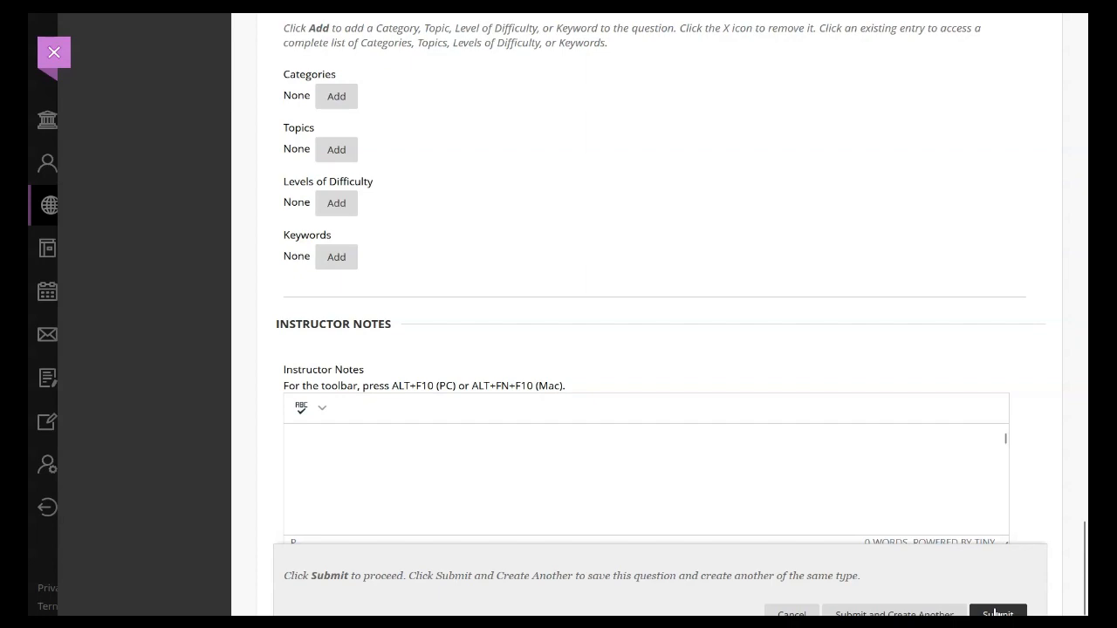
{"action": "left_click", "coordinate": [996, 613]}
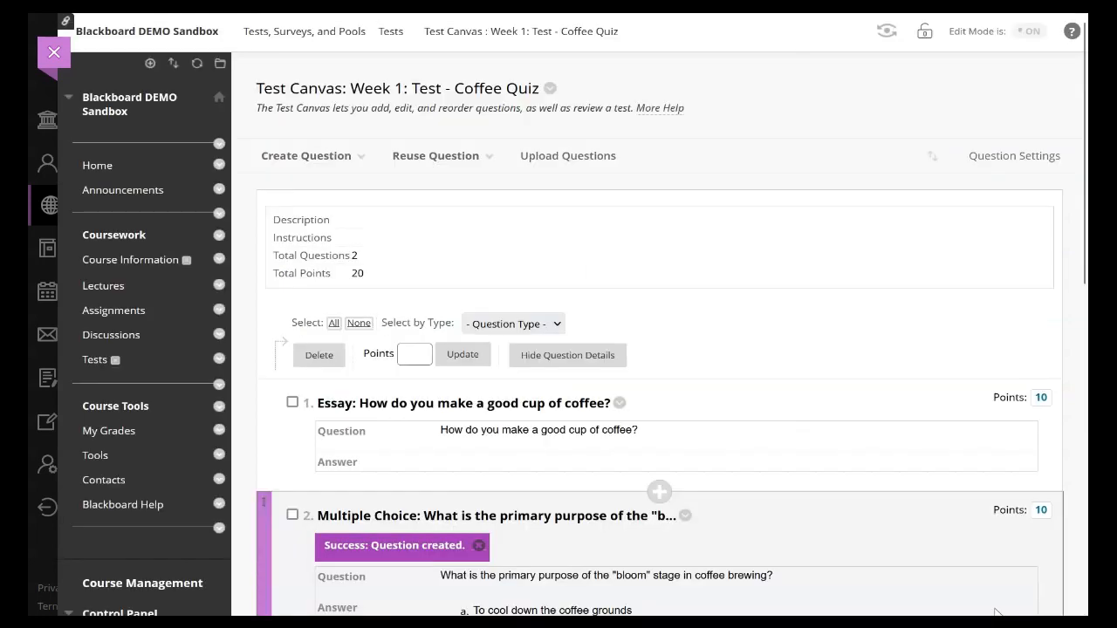
Step: Set the multiple choice question's points to 2
{"action": "scroll", "coordinate": [945, 506], "scroll_direction": "down", "scroll_amount": 3}
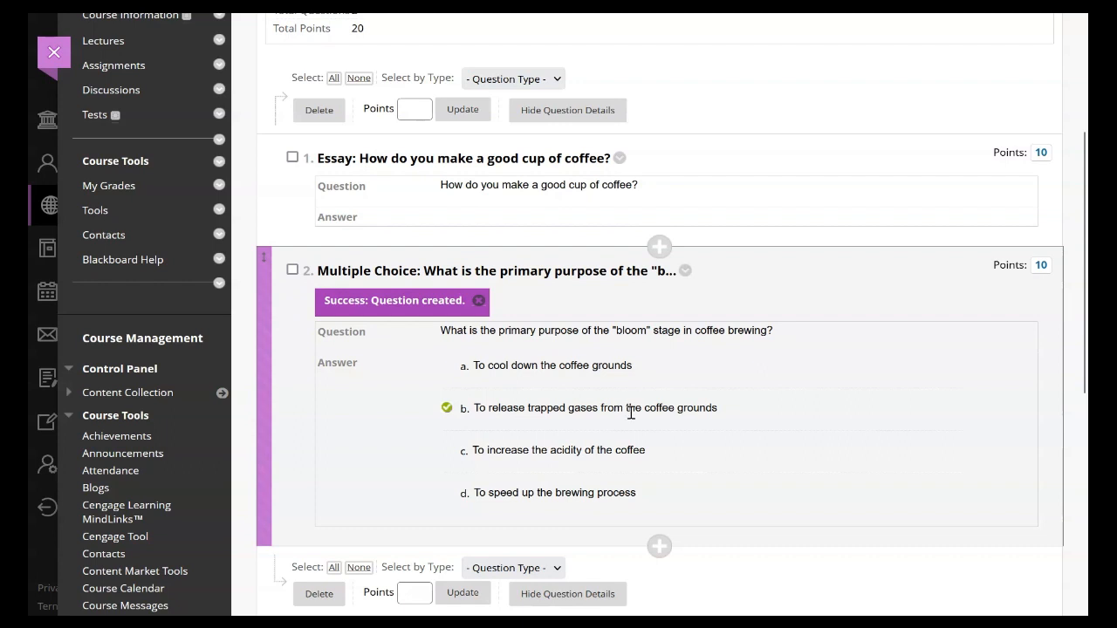
{"action": "left_click", "coordinate": [1040, 266]}
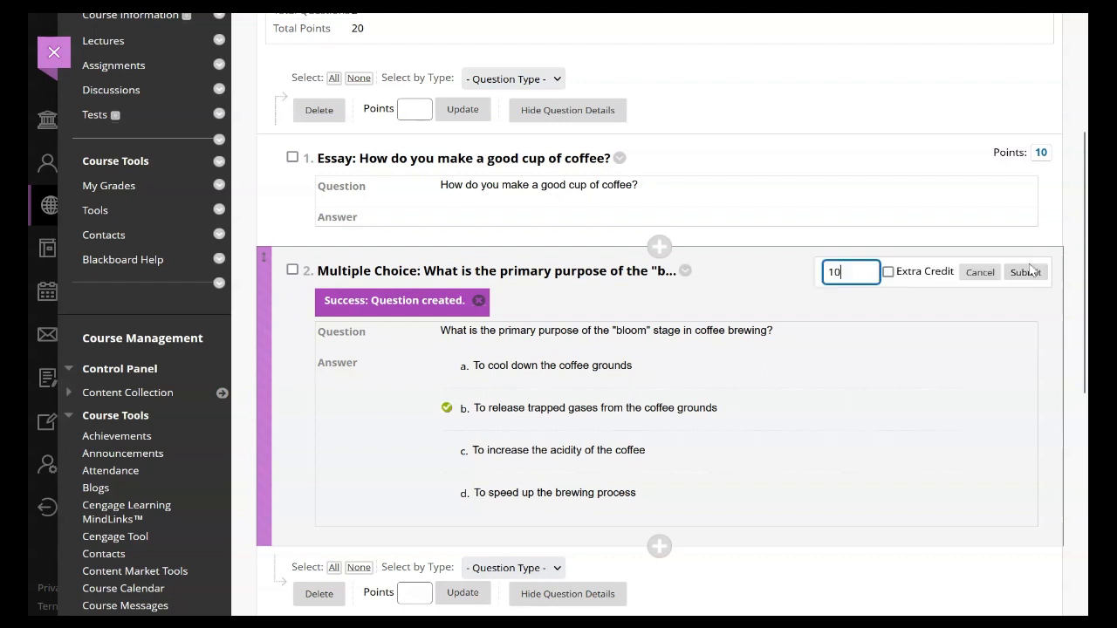
{"action": "left_click_drag", "start_coordinate": [870, 271], "coordinate": [832, 272]}
{"action": "type", "text": "2"}
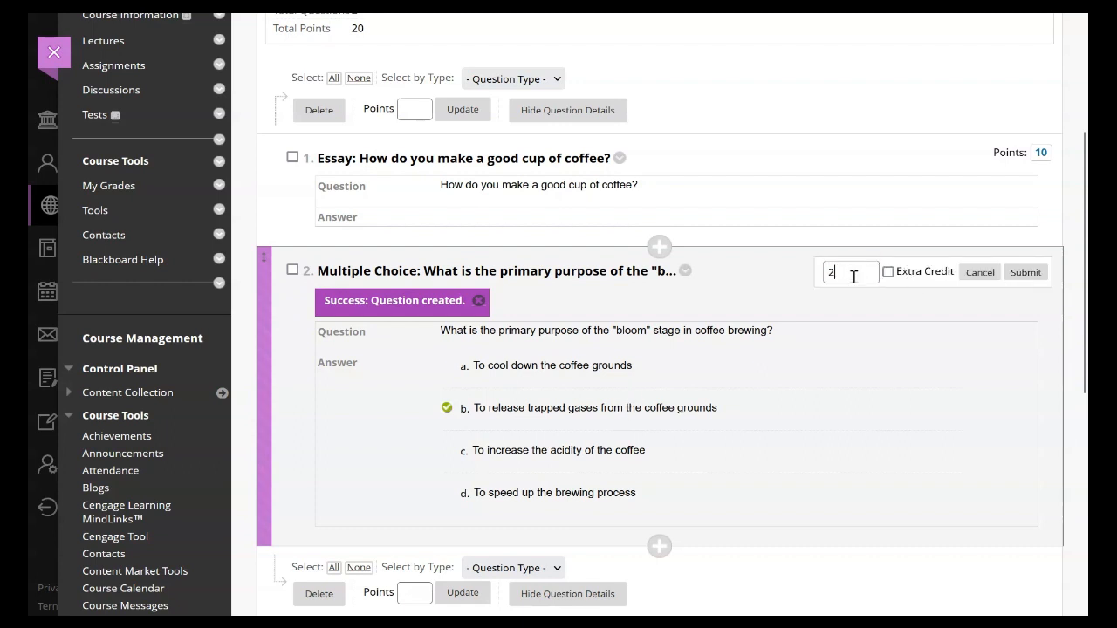
{"action": "left_click", "coordinate": [1026, 273]}
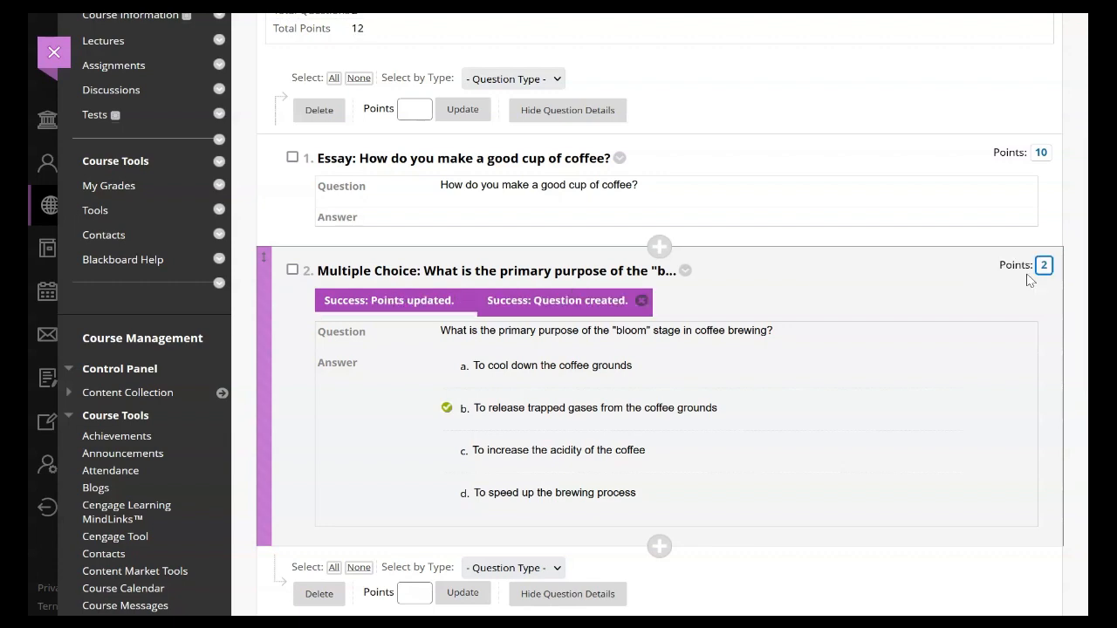
Step: Create a True/False question with the text "True or False: Pour-over brewing methods typically require a finer grind size compared to French press brewing."
{"action": "scroll", "coordinate": [558, 226], "scroll_direction": "up", "scroll_amount": 3}
{"action": "left_click", "coordinate": [344, 81]}
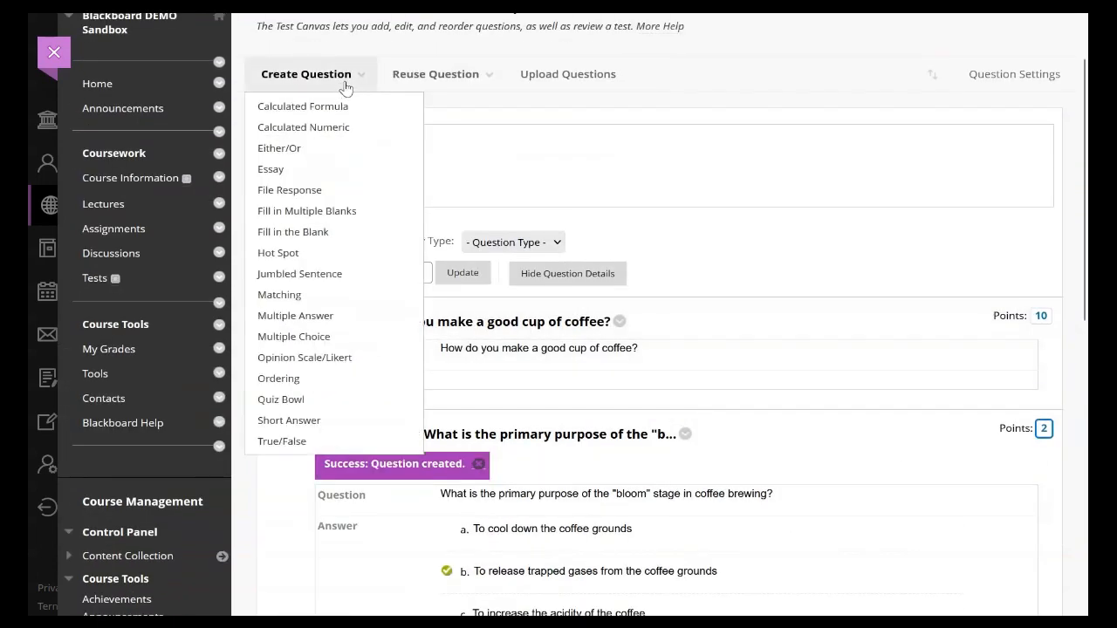
{"action": "left_click", "coordinate": [313, 442]}
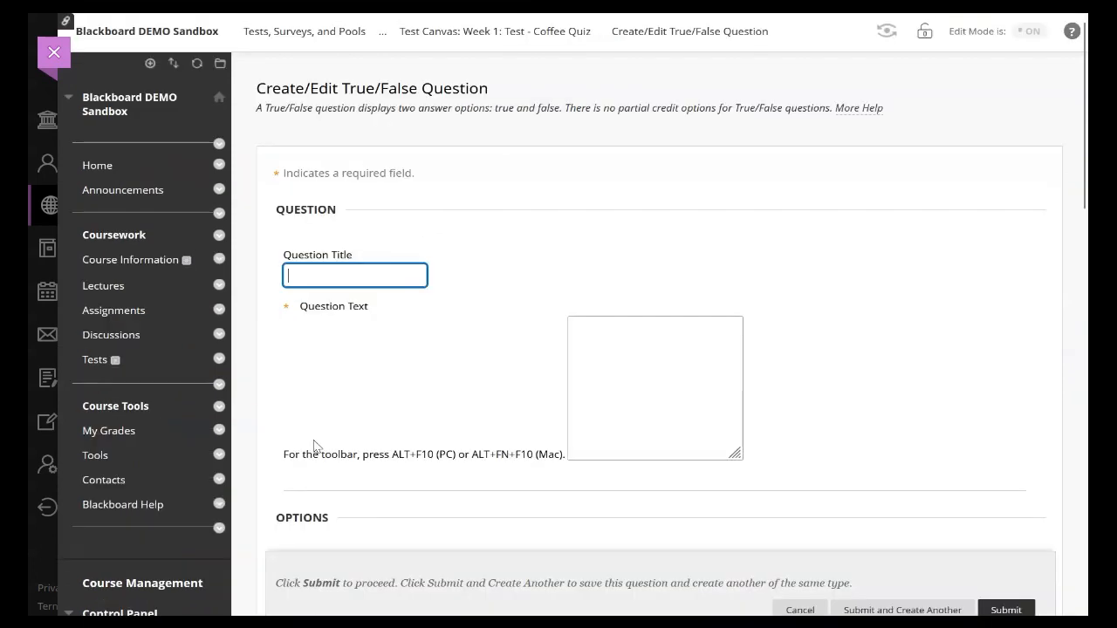
{"action": "scroll", "coordinate": [490, 313], "scroll_direction": "down", "scroll_amount": 2}
{"action": "left_click", "coordinate": [466, 312]}
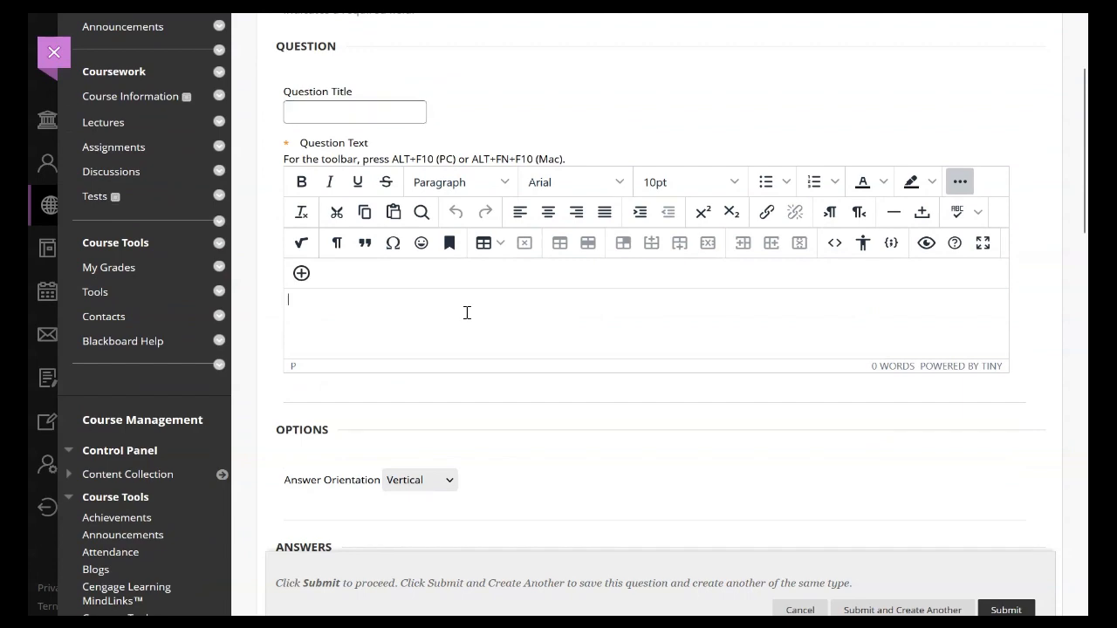
{"action": "type", "text": "True or False: Pour-over brewing methods typically require a finer grind size compared to French press brewing."}
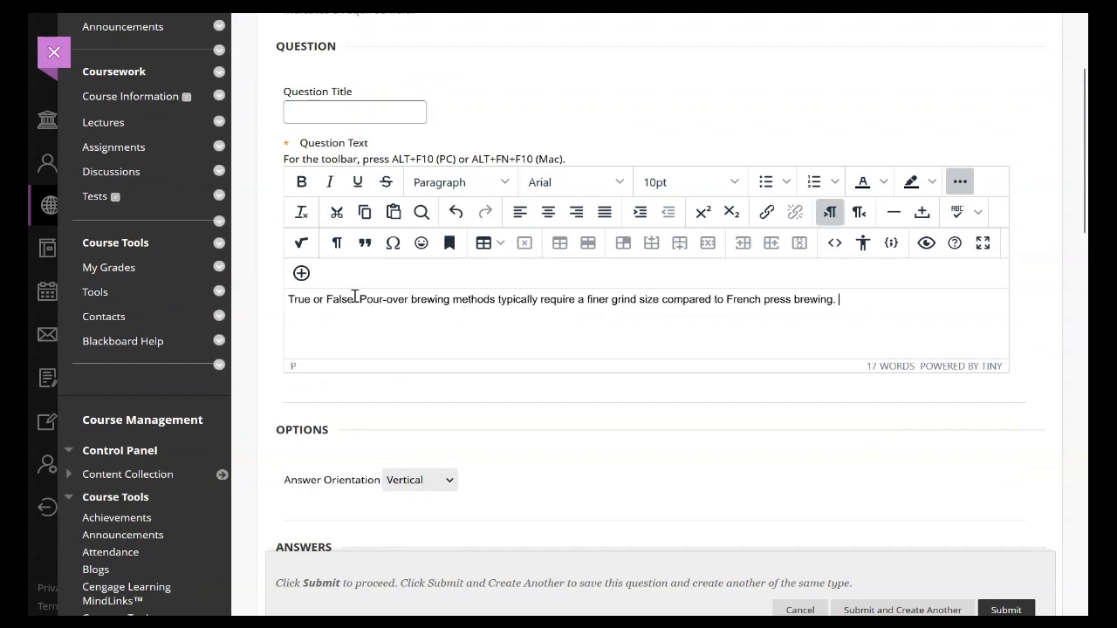
Step: Keep True as the correct answer and submit the true/false question with response feedback left empty
{"action": "scroll", "coordinate": [354, 297], "scroll_direction": "down", "scroll_amount": 4}
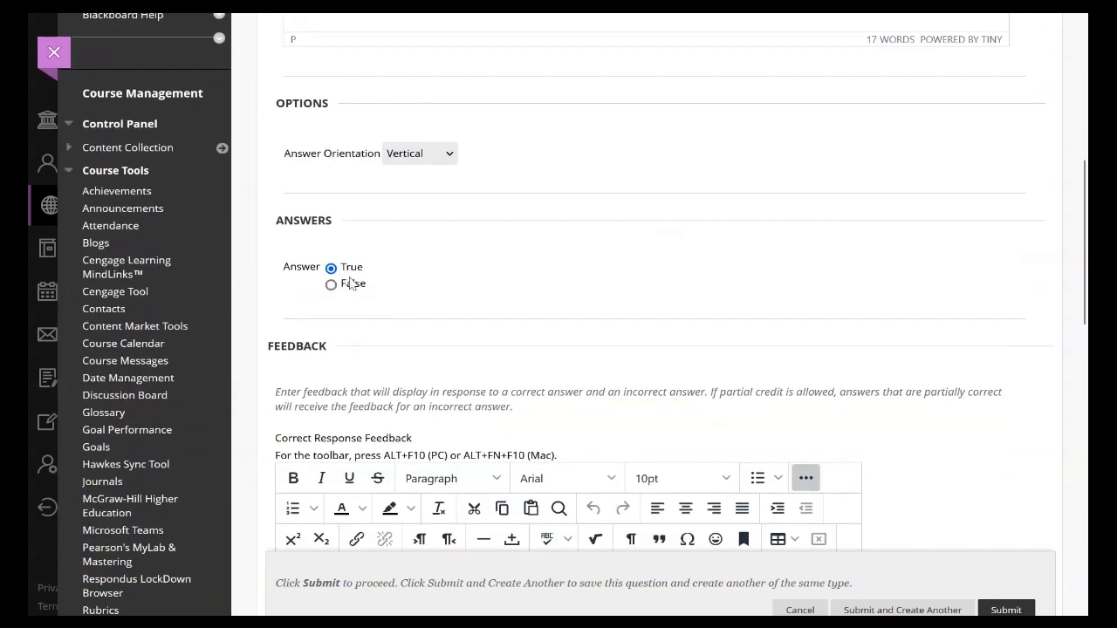
{"action": "scroll", "coordinate": [379, 239], "scroll_direction": "up", "scroll_amount": 3}
{"action": "scroll", "coordinate": [381, 299], "scroll_direction": "down", "scroll_amount": 3}
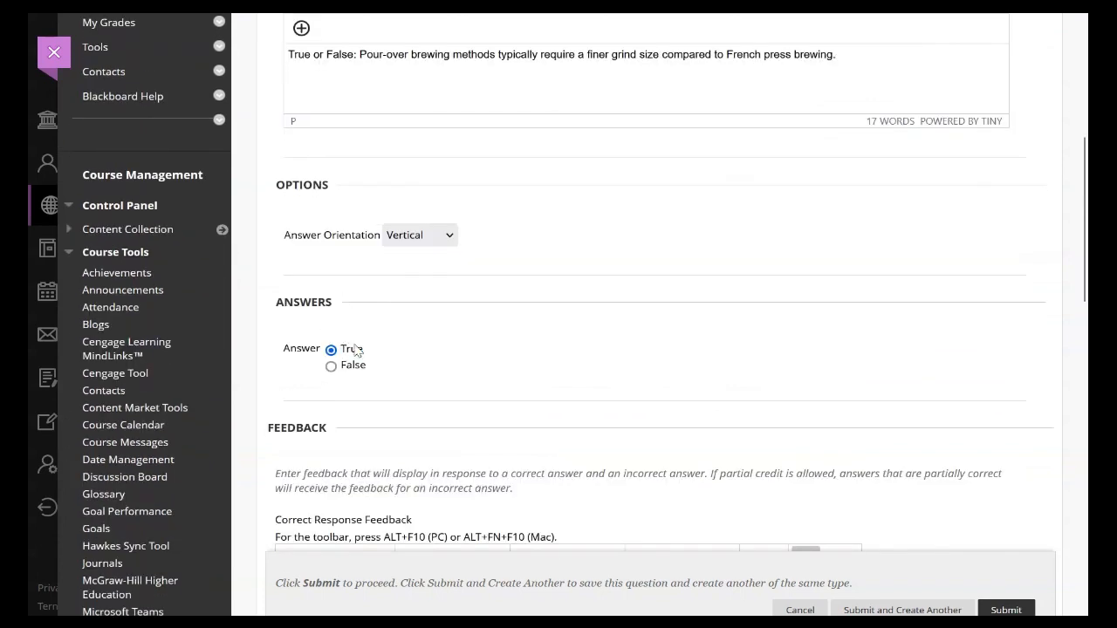
{"action": "scroll", "coordinate": [467, 362], "scroll_direction": "down", "scroll_amount": 2}
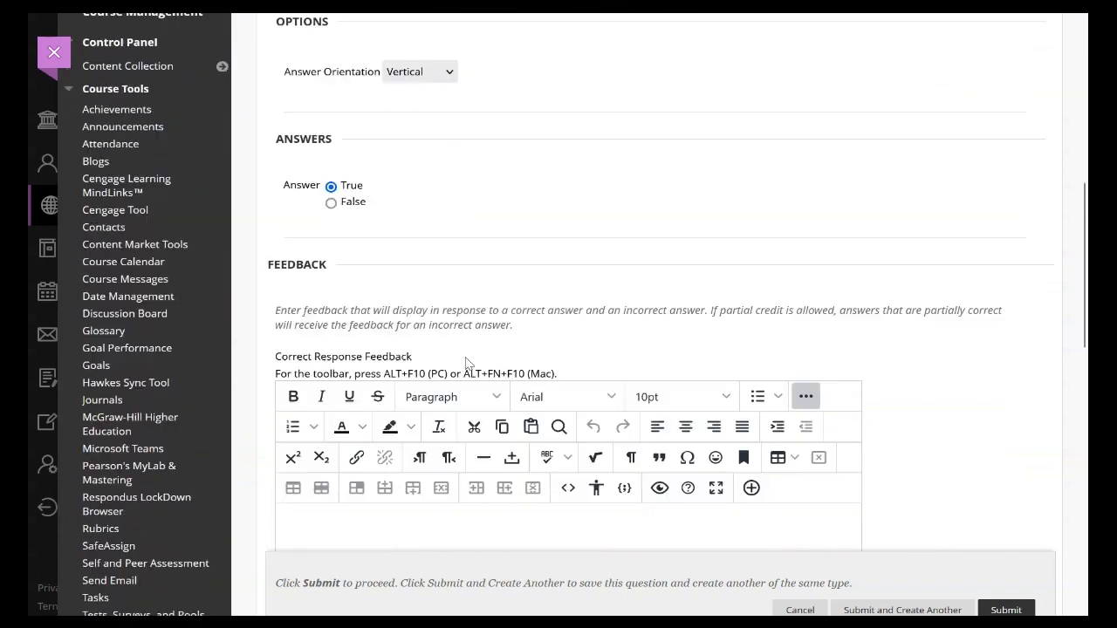
{"action": "left_click", "coordinate": [1016, 609]}
Step: Set the true/false question's points to 3
{"action": "scroll", "coordinate": [878, 463], "scroll_direction": "down", "scroll_amount": 3}
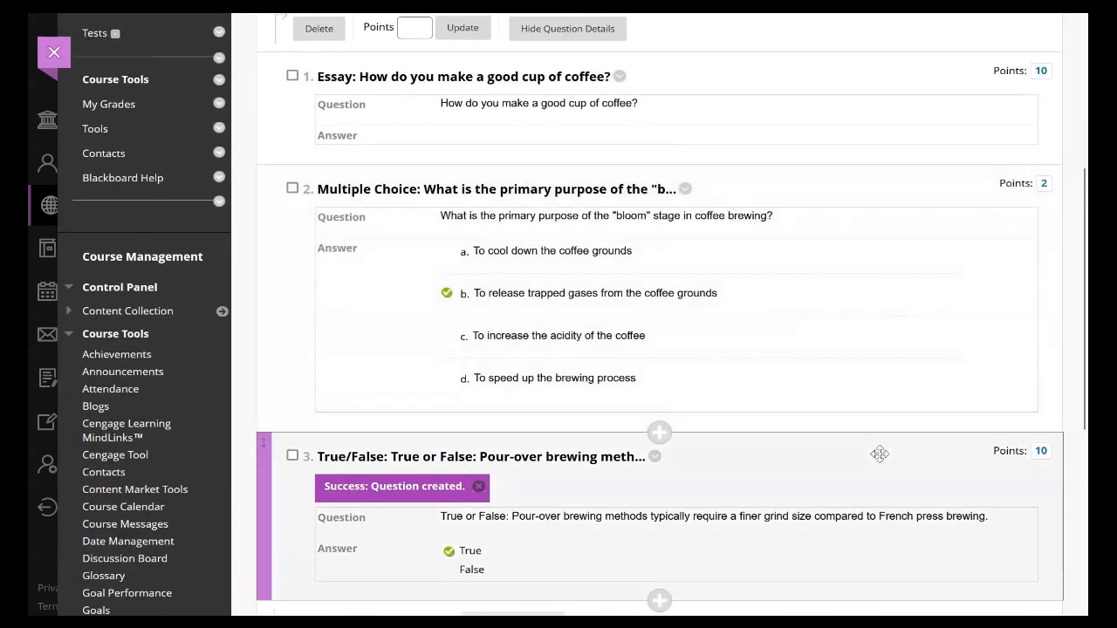
{"action": "left_click", "coordinate": [1042, 450]}
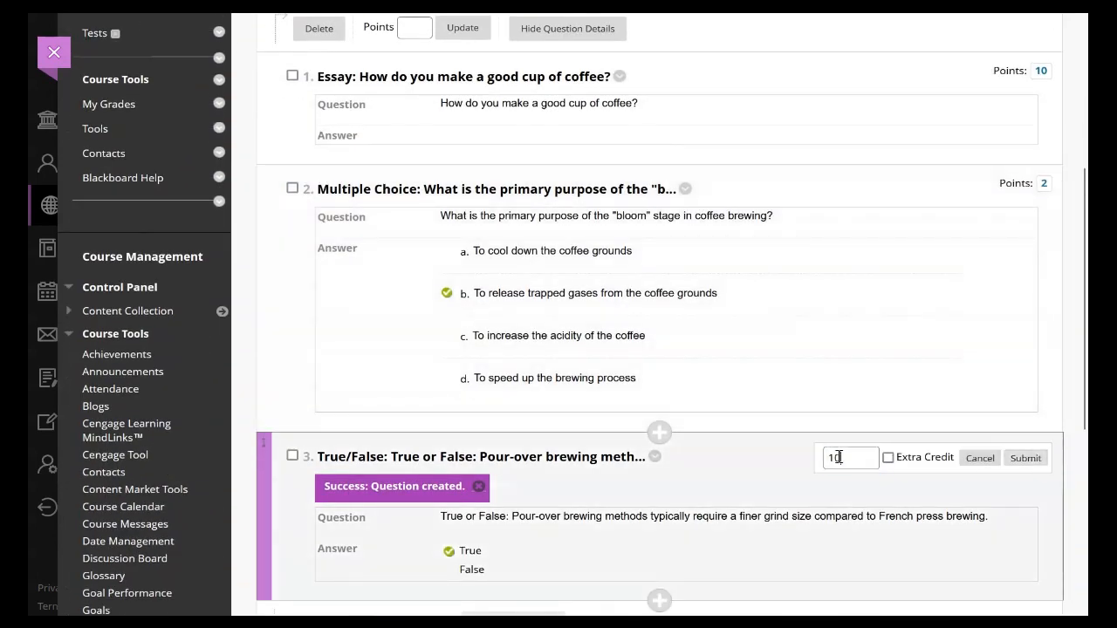
{"action": "left_click_drag", "start_coordinate": [839, 457], "coordinate": [824, 458]}
{"action": "type", "text": "3"}
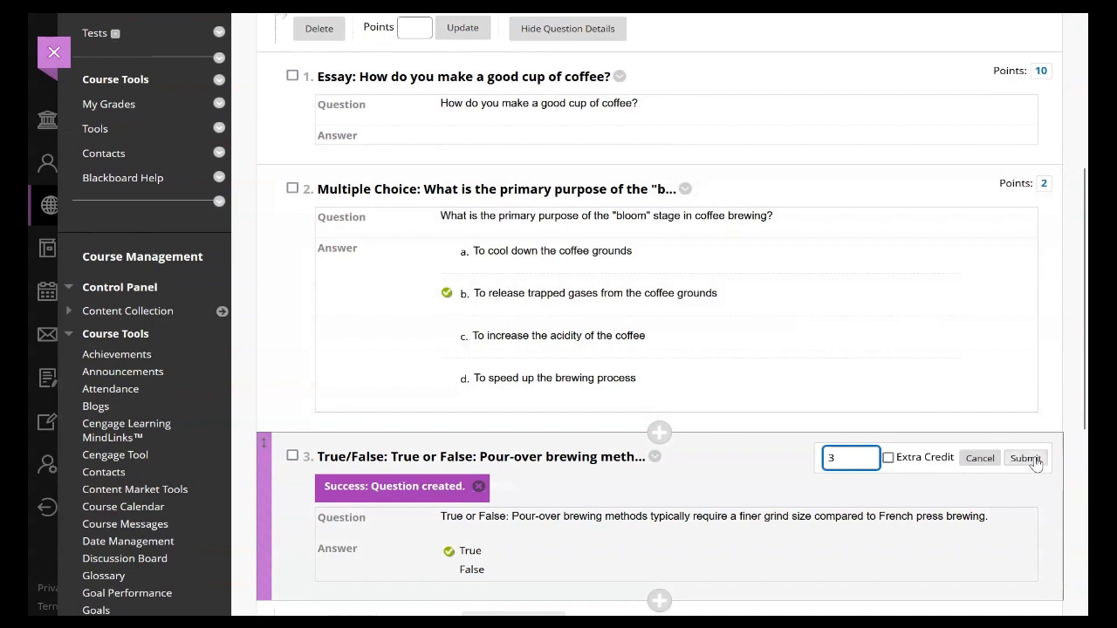
{"action": "key", "text": "Return"}
Step: Review the quiz questions and the available question types, and finish editing the test canvas
{"action": "scroll", "coordinate": [803, 469], "scroll_direction": "up", "scroll_amount": 5}
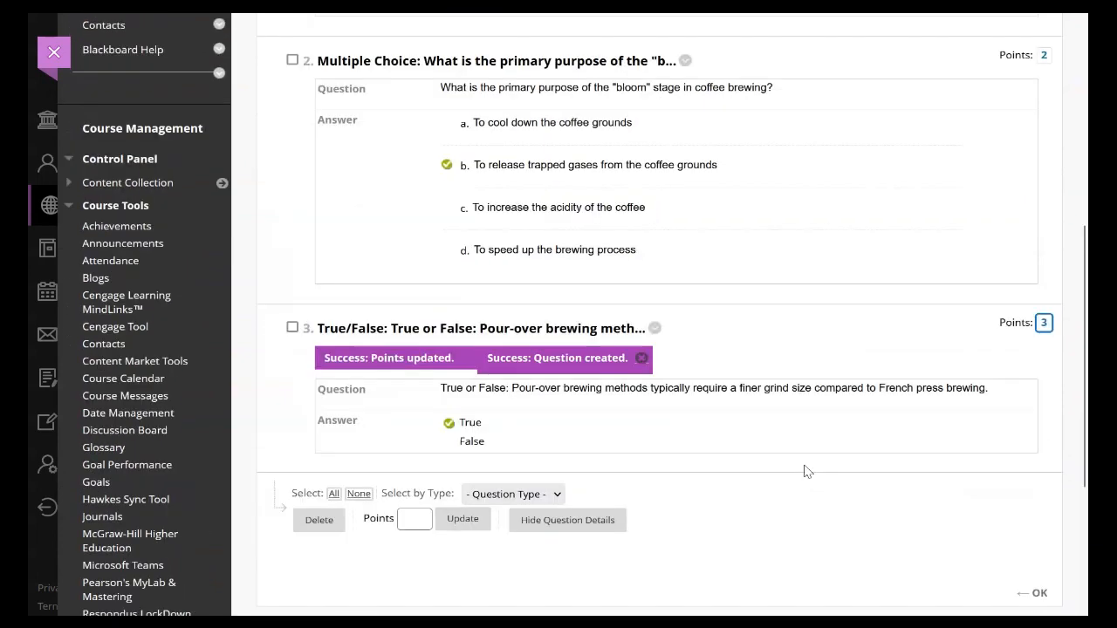
{"action": "scroll", "coordinate": [441, 434], "scroll_direction": "down", "scroll_amount": 3}
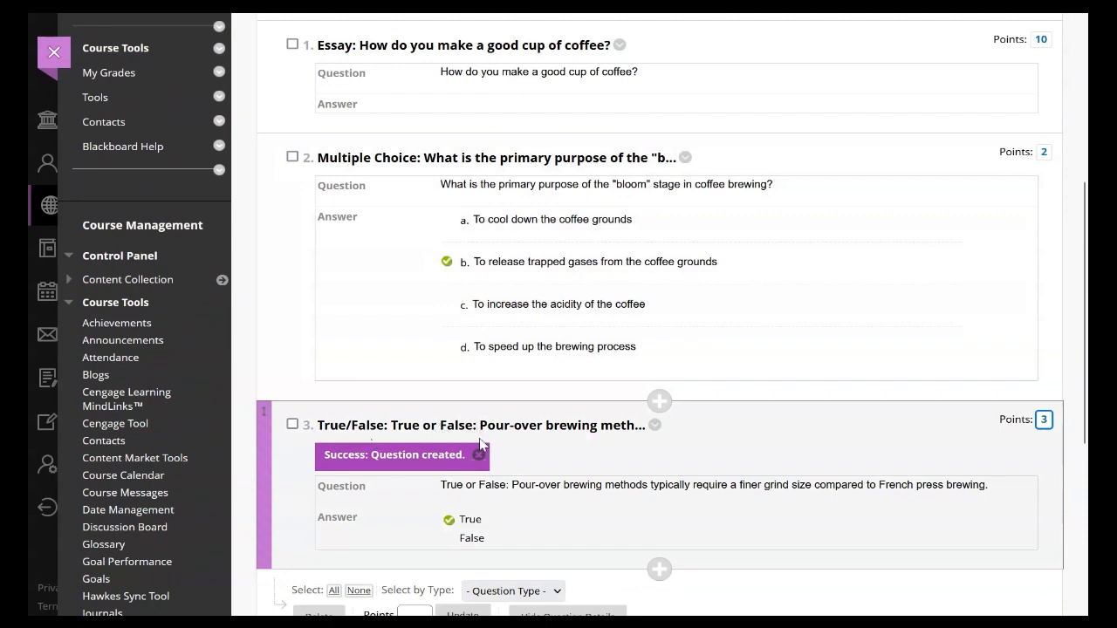
{"action": "scroll", "coordinate": [479, 445], "scroll_direction": "up", "scroll_amount": 5}
{"action": "left_click", "coordinate": [315, 157]}
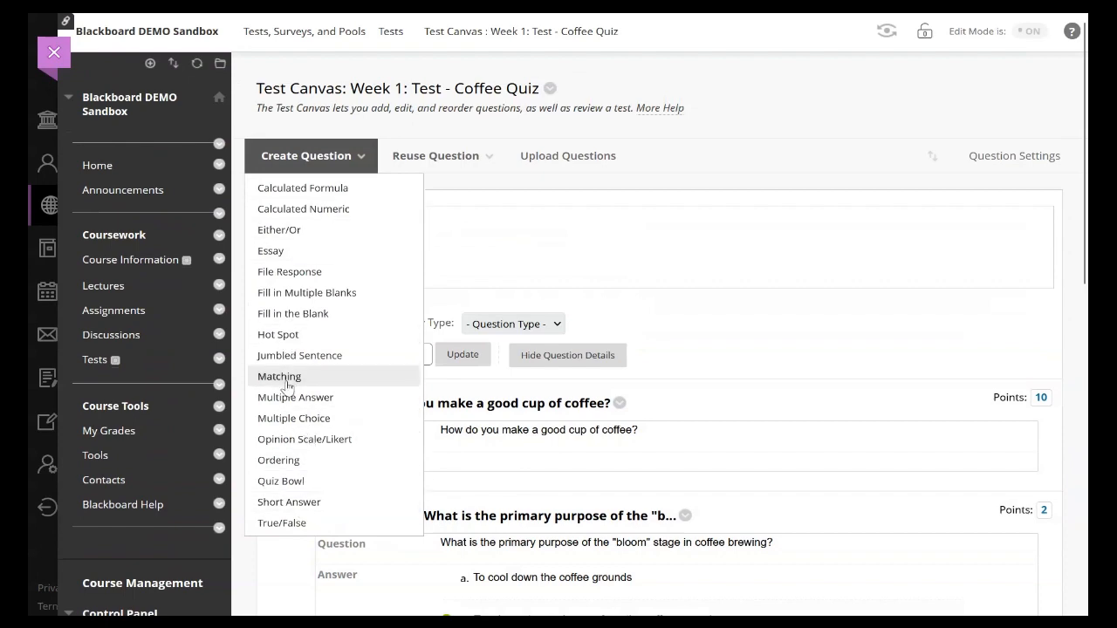
{"action": "scroll", "coordinate": [673, 269], "scroll_direction": "down", "scroll_amount": 6}
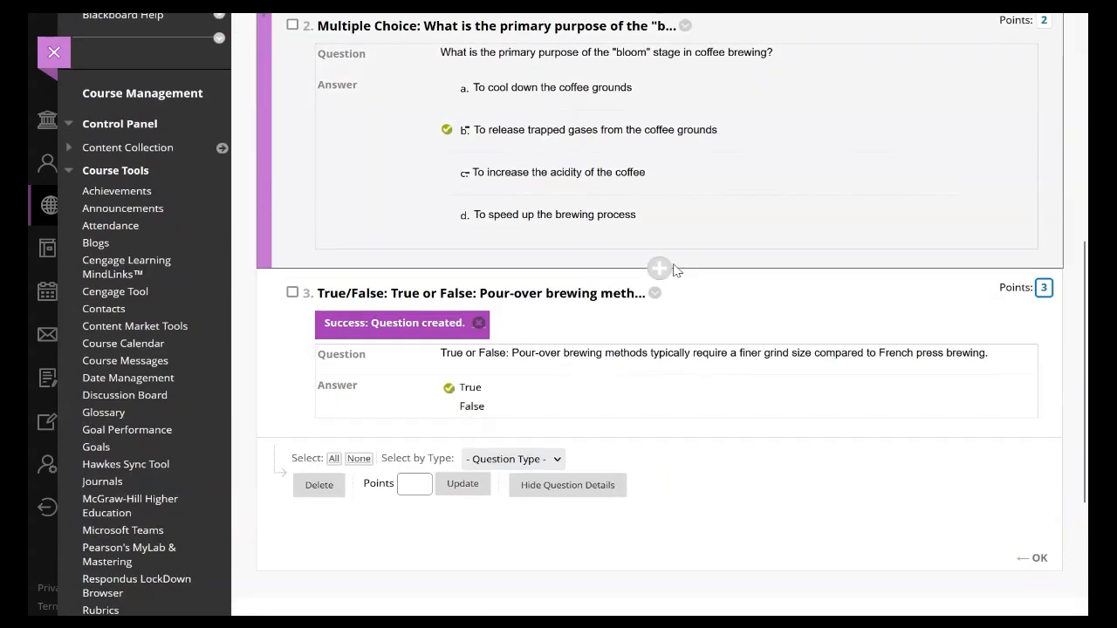
{"action": "scroll", "coordinate": [878, 379], "scroll_direction": "down", "scroll_amount": 3}
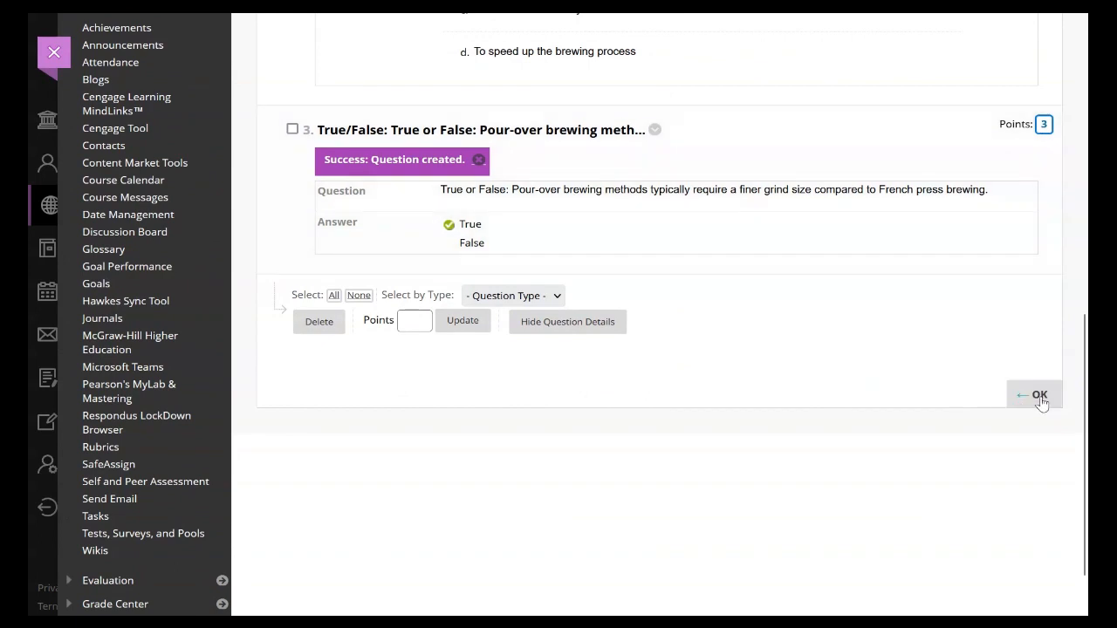
{"action": "scroll", "coordinate": [1041, 401], "scroll_direction": "up", "scroll_amount": 10}
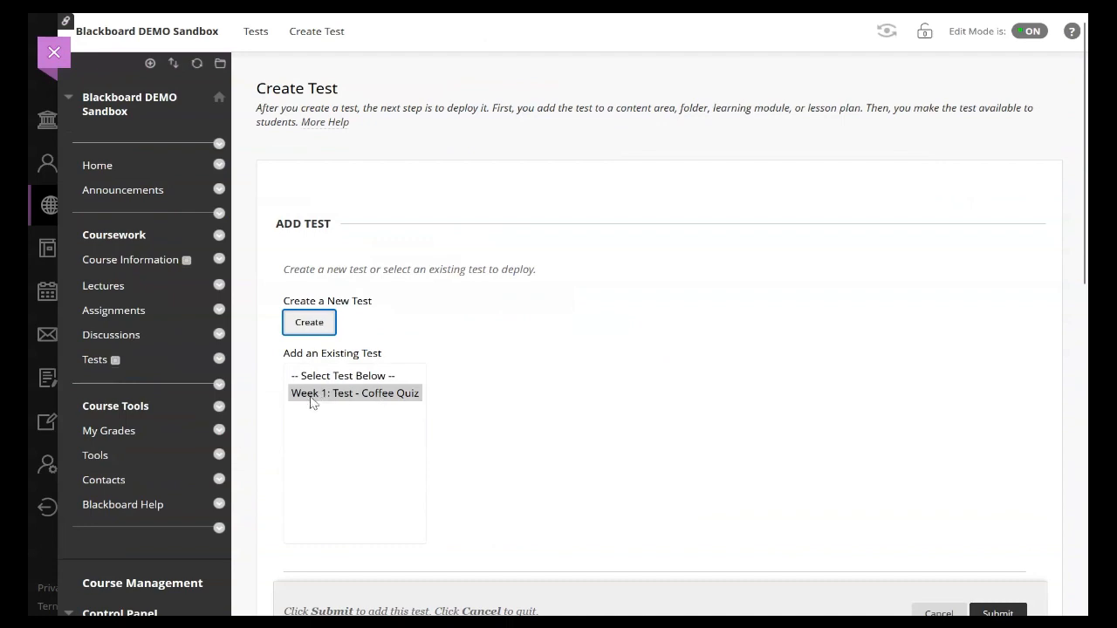
Step: View the Tests content area and the course's list of tests in Tests, Surveys, and Pools
{"action": "scroll", "coordinate": [312, 400], "scroll_direction": "down", "scroll_amount": 10}
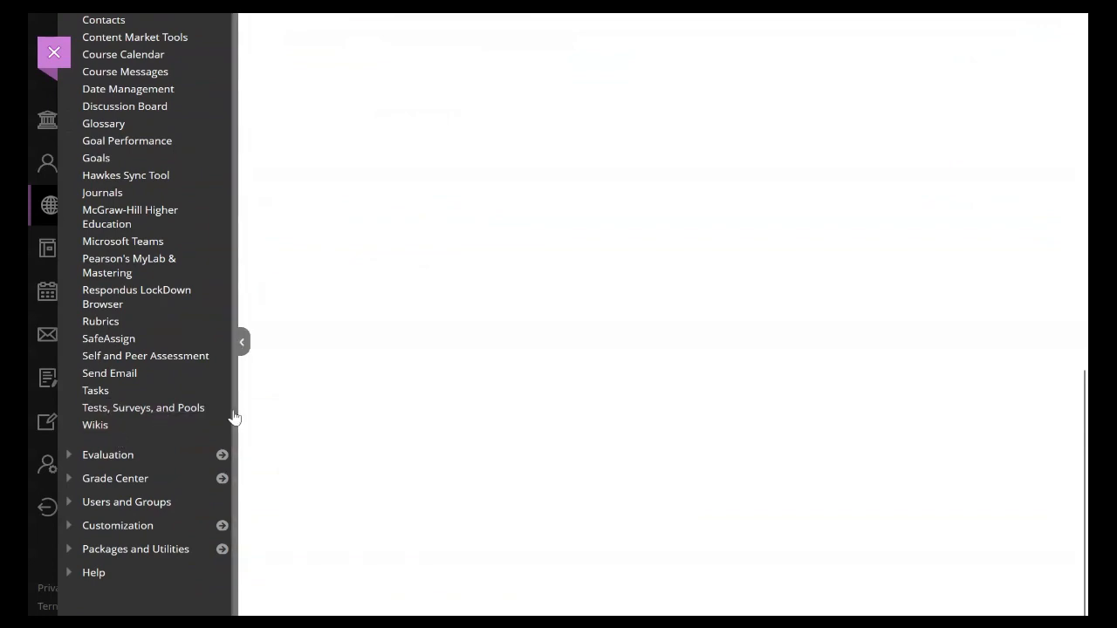
{"action": "scroll", "coordinate": [249, 411], "scroll_direction": "up", "scroll_amount": 7}
{"action": "scroll", "coordinate": [247, 411], "scroll_direction": "up", "scroll_amount": 3}
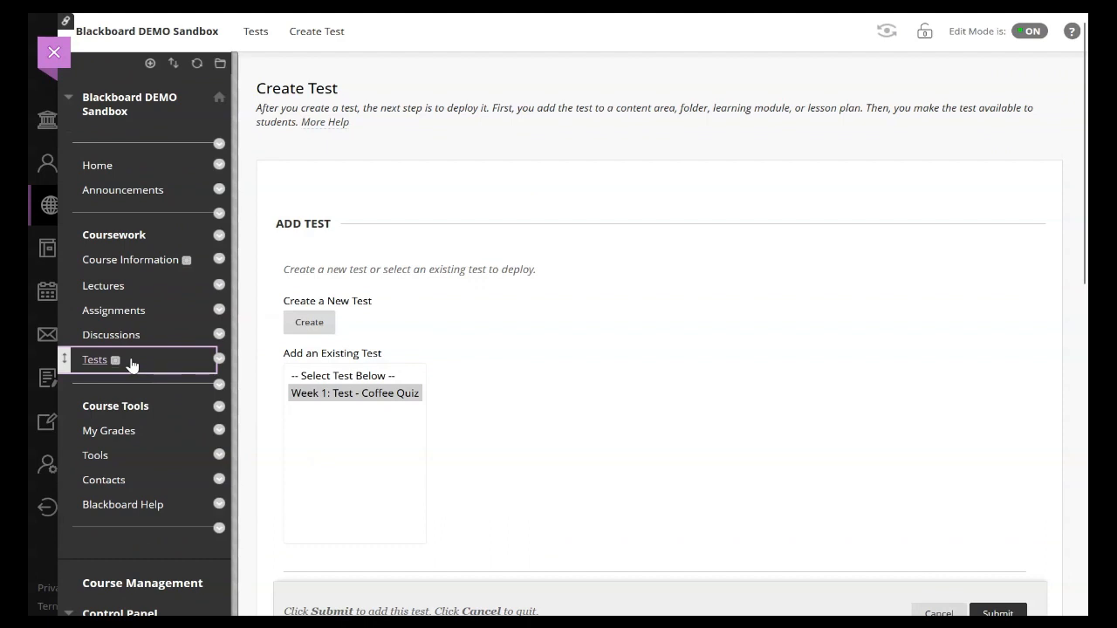
{"action": "left_click", "coordinate": [131, 364]}
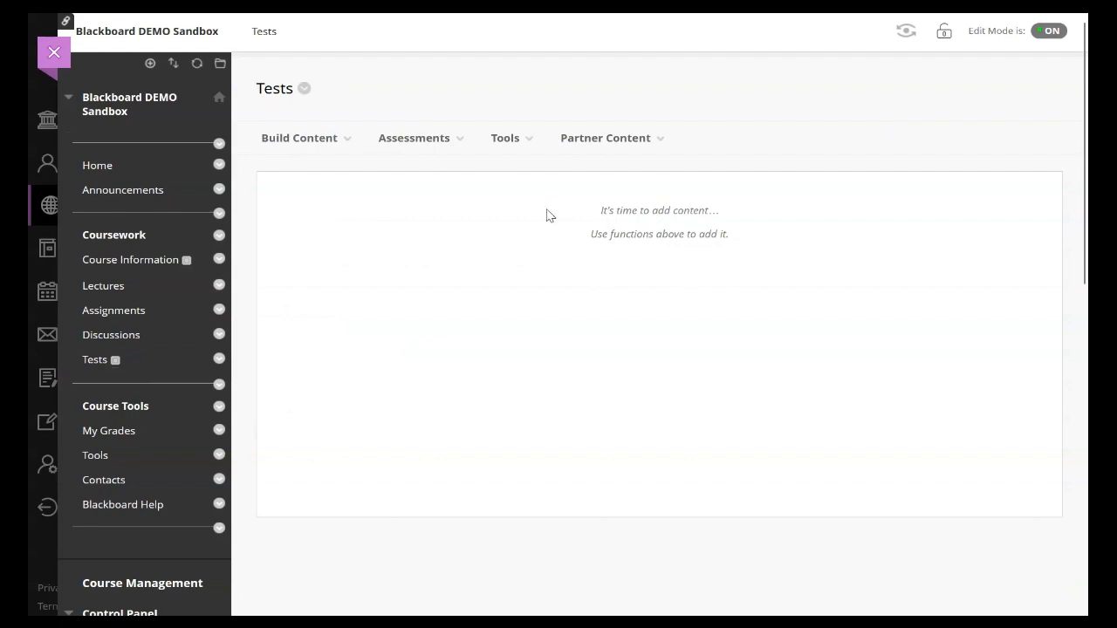
{"action": "scroll", "coordinate": [419, 249], "scroll_direction": "down", "scroll_amount": 8}
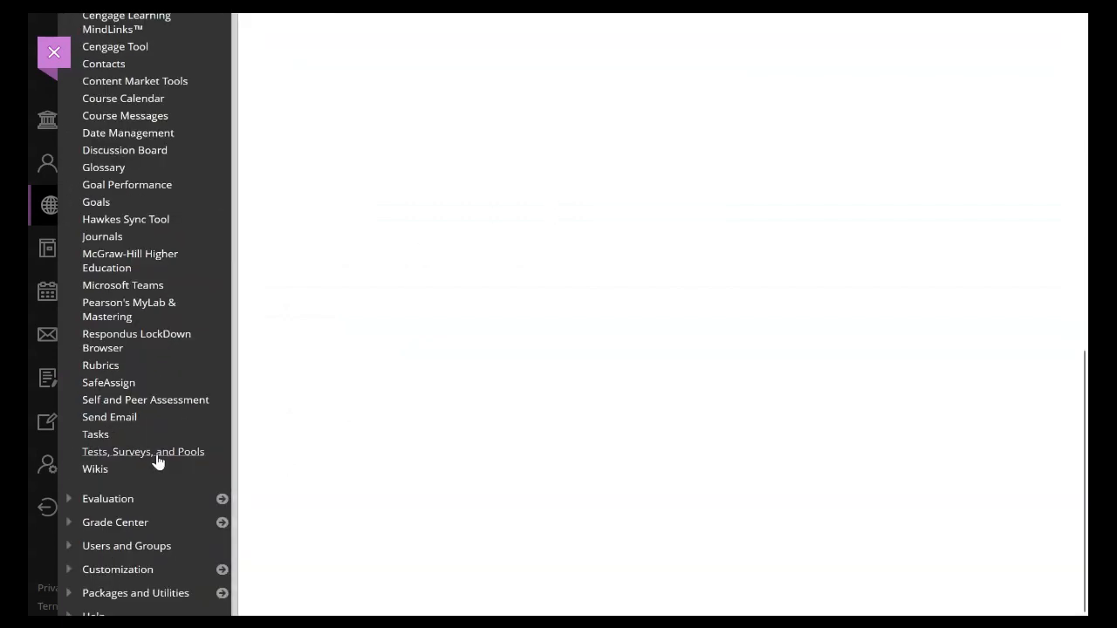
{"action": "left_click", "coordinate": [157, 456]}
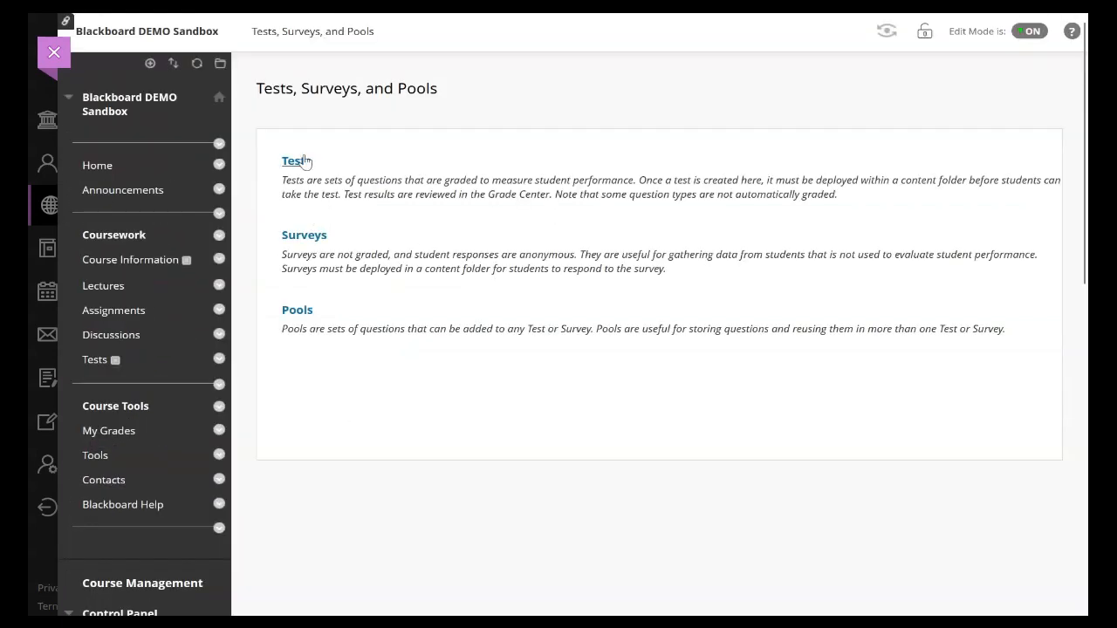
{"action": "left_click", "coordinate": [304, 160]}
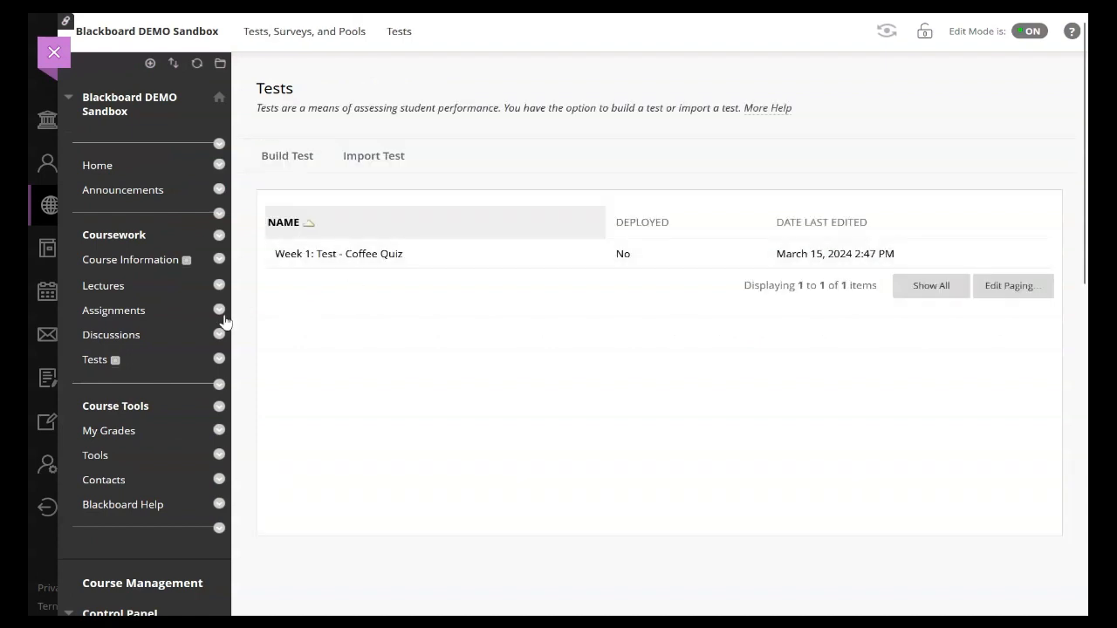
Step: Add the existing test "Week 1: Test - Coffee Quiz" to the Tests content area
{"action": "left_click", "coordinate": [94, 360]}
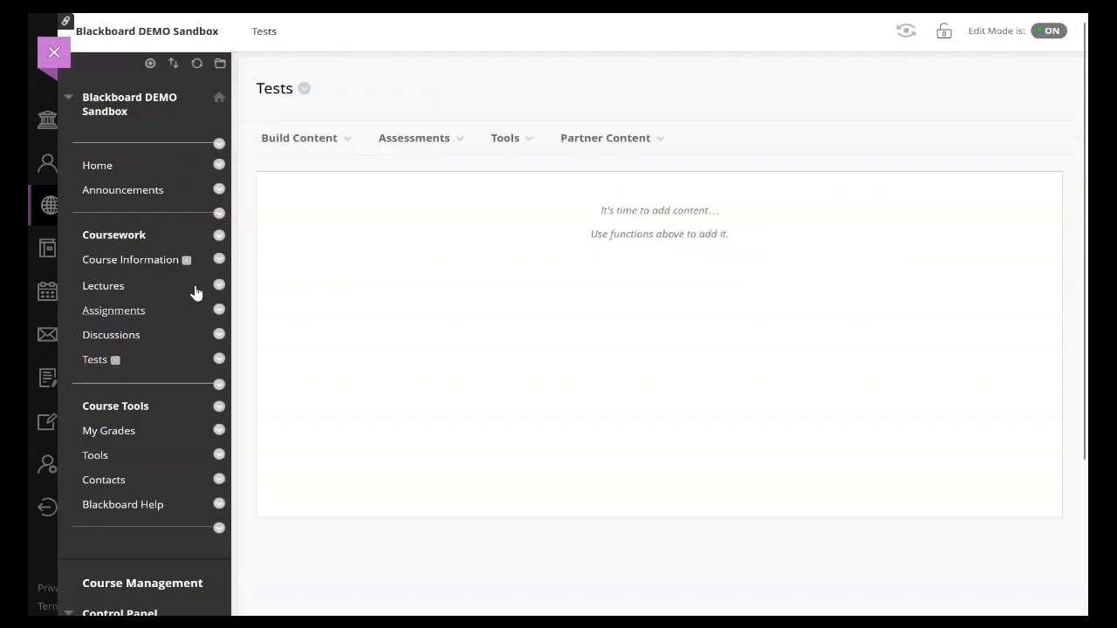
{"action": "left_click", "coordinate": [262, 138]}
{"action": "left_click", "coordinate": [414, 138]}
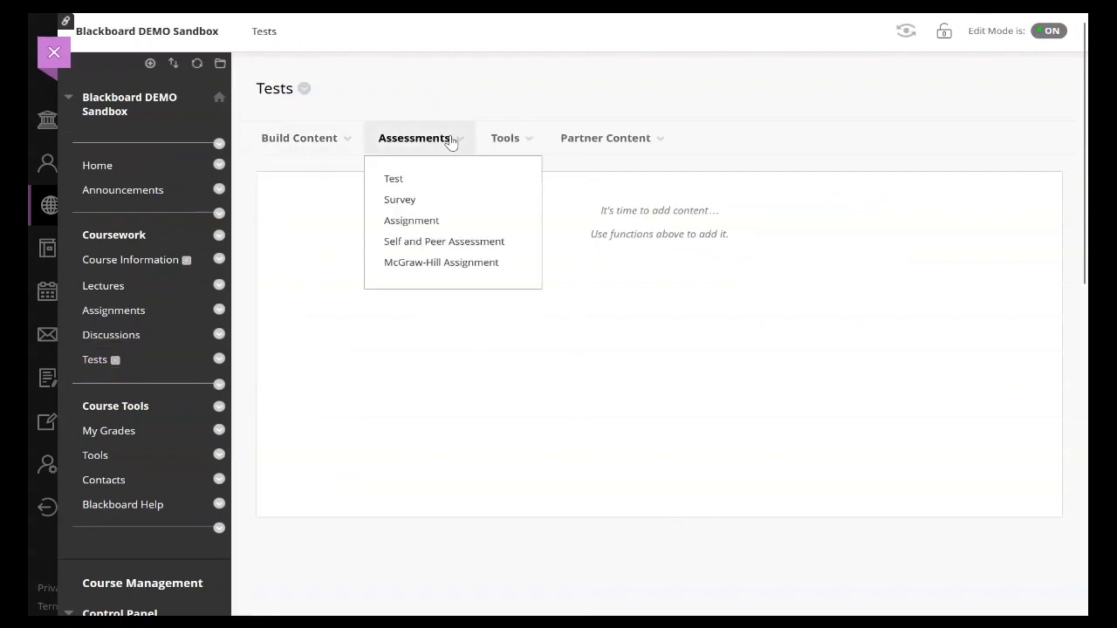
{"action": "left_click", "coordinate": [419, 181]}
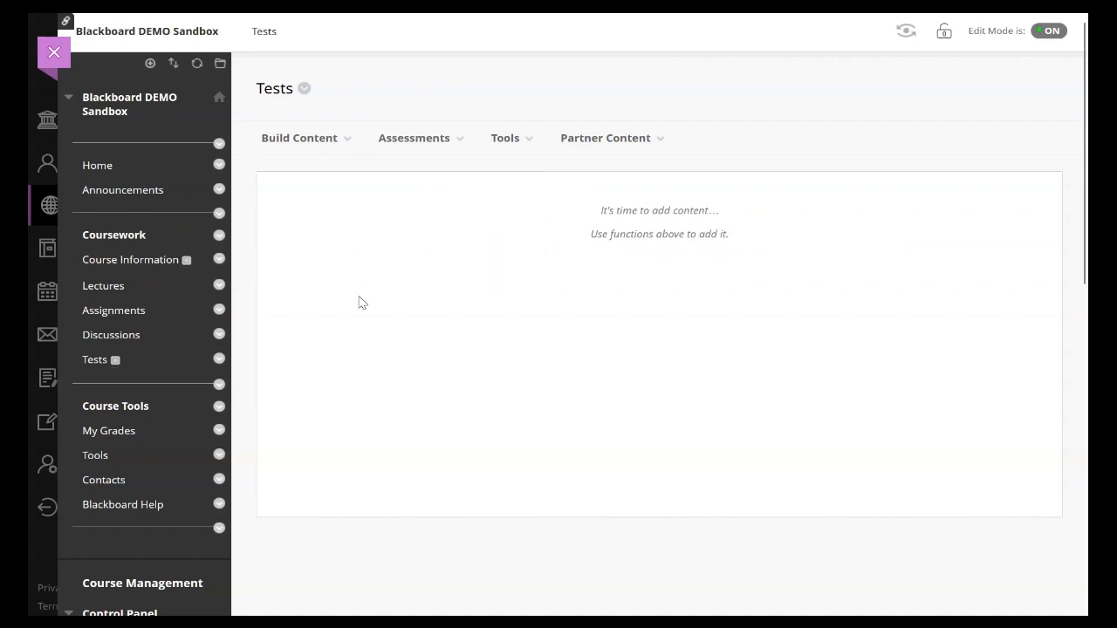
{"action": "left_click", "coordinate": [348, 394]}
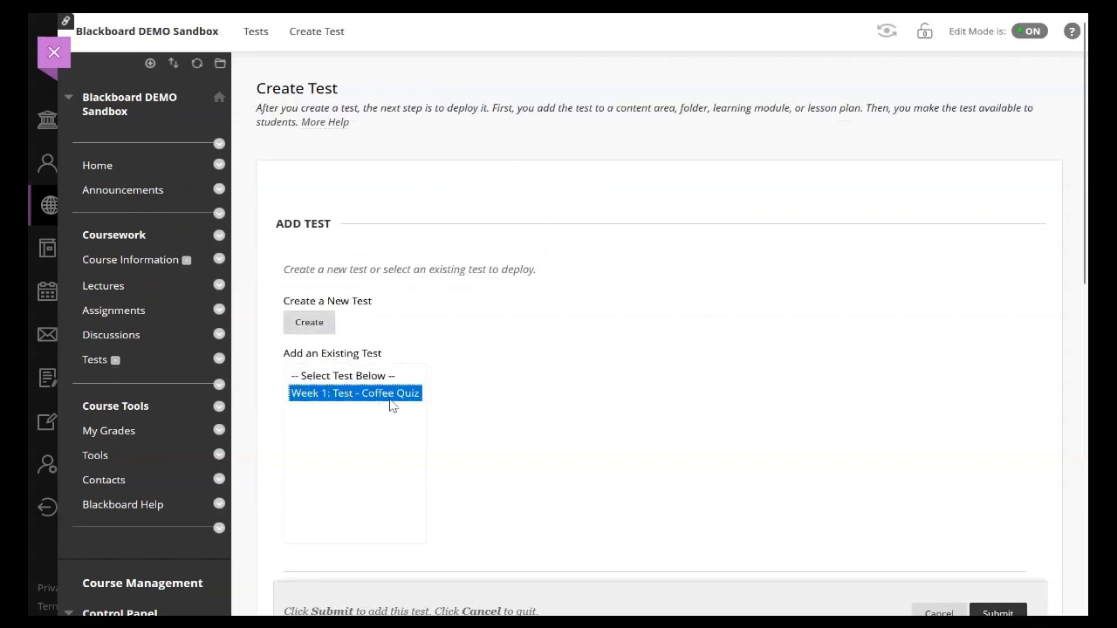
{"action": "left_click", "coordinate": [997, 613]}
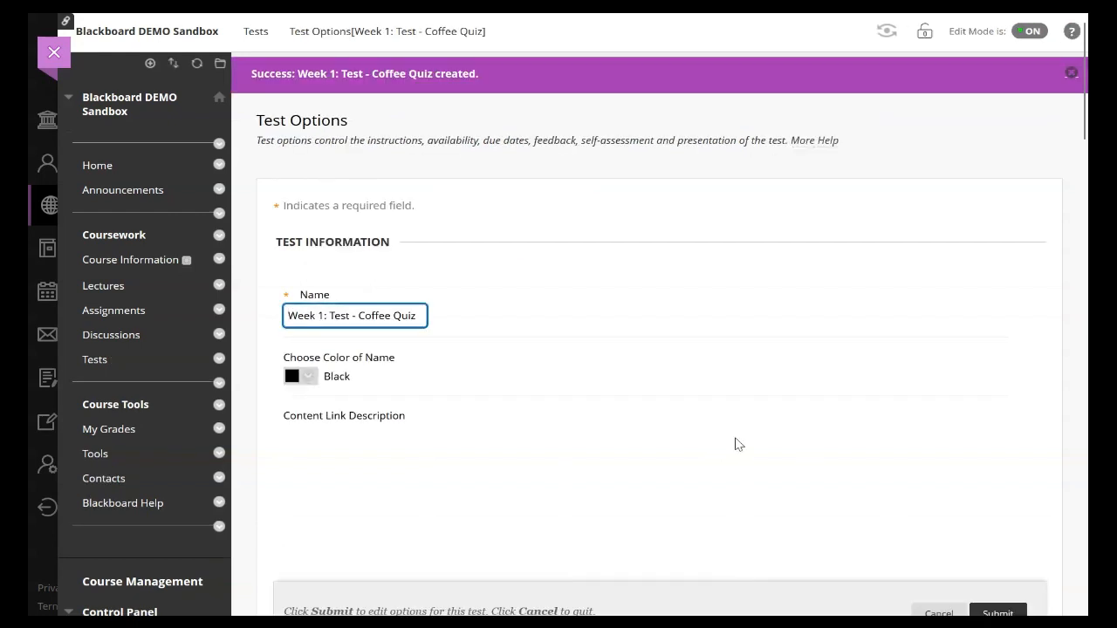
Step: Leave the content link description empty, set the test to open in a new window, and make it available to students
{"action": "scroll", "coordinate": [545, 343], "scroll_direction": "down", "scroll_amount": 3}
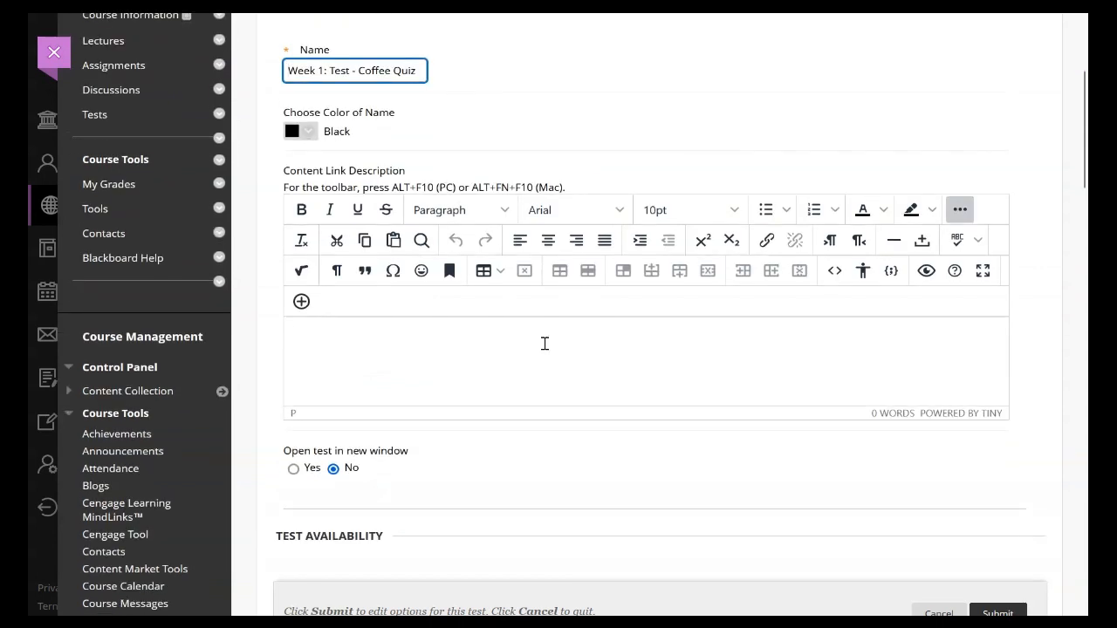
{"action": "left_click", "coordinate": [308, 329]}
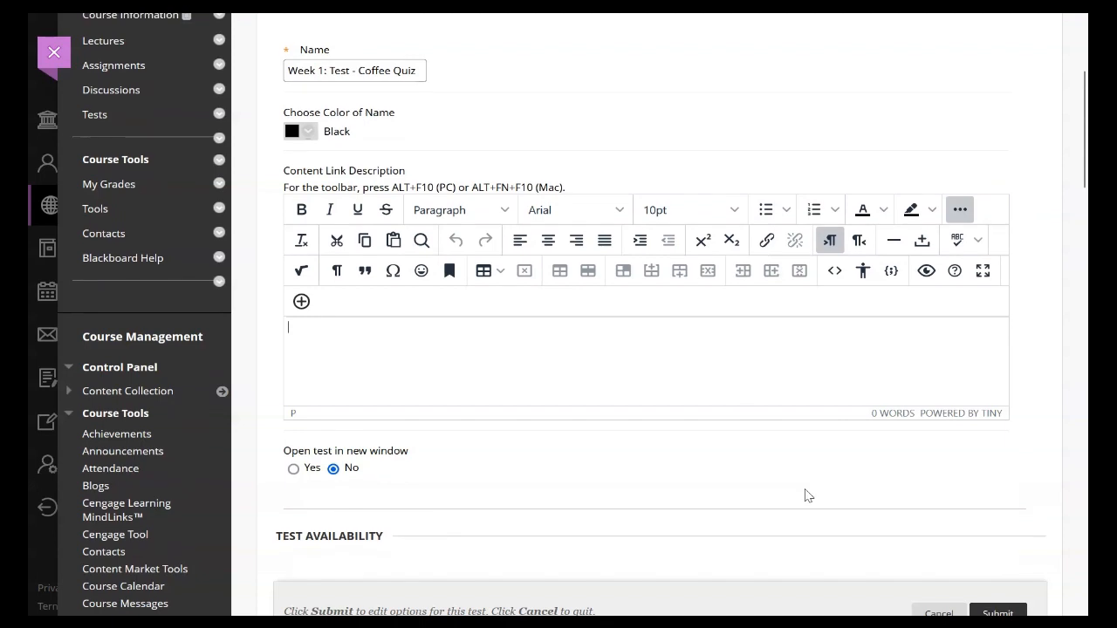
{"action": "scroll", "coordinate": [804, 495], "scroll_direction": "down", "scroll_amount": 1}
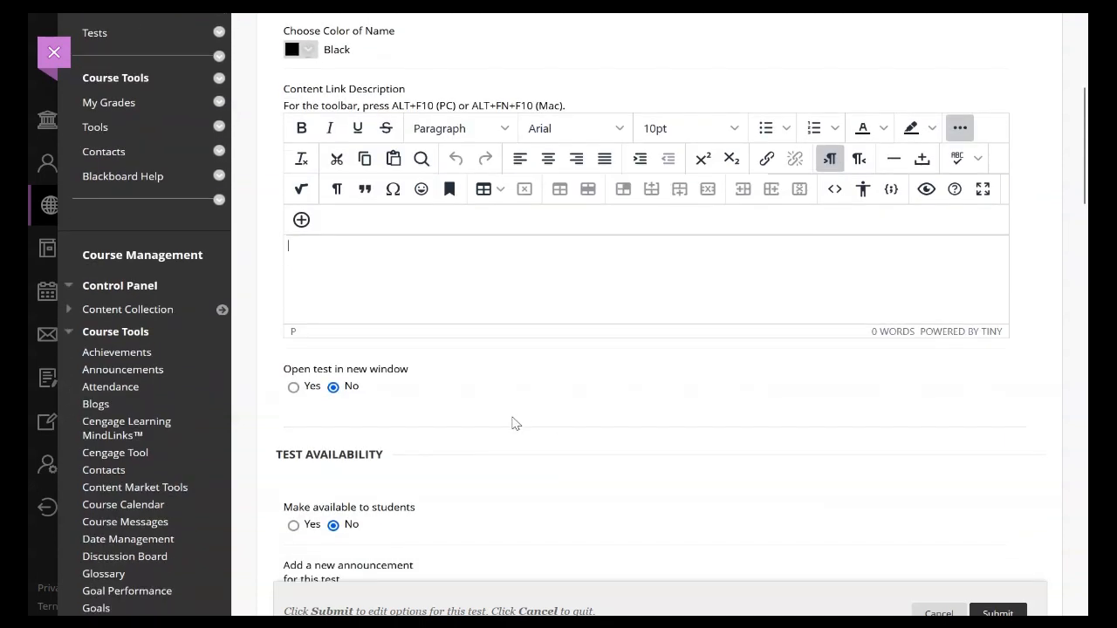
{"action": "left_click", "coordinate": [297, 388]}
{"action": "scroll", "coordinate": [313, 394], "scroll_direction": "down", "scroll_amount": 3}
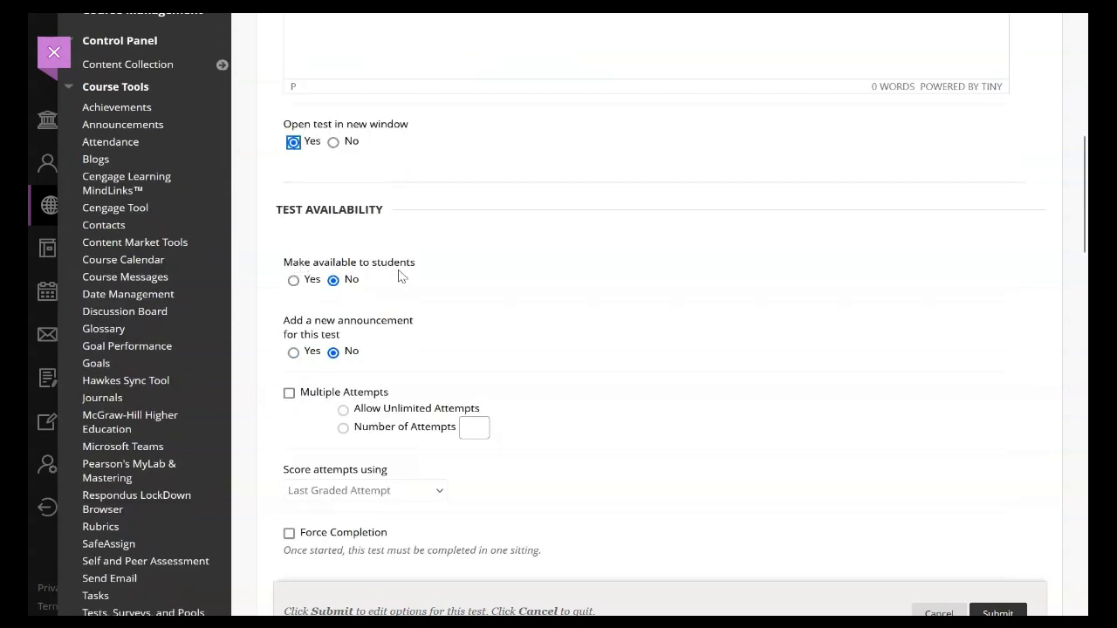
{"action": "left_click", "coordinate": [293, 280]}
Step: Allow multiple attempts with unlimited attempts and turn on Force Completion for the test
{"action": "scroll", "coordinate": [344, 355], "scroll_direction": "down", "scroll_amount": 1}
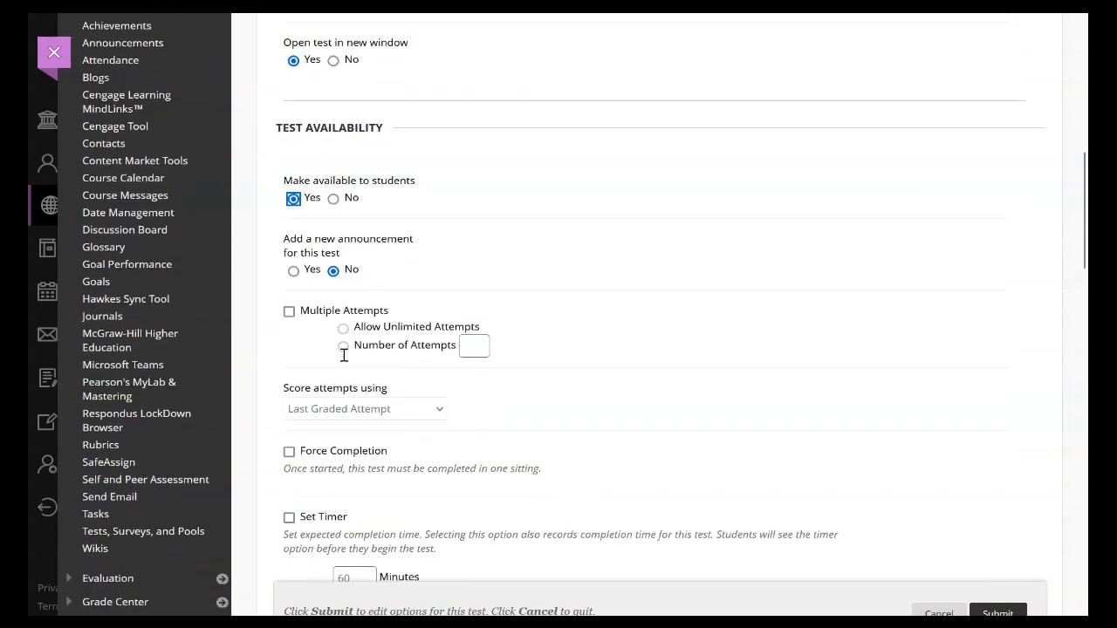
{"action": "left_click", "coordinate": [290, 312]}
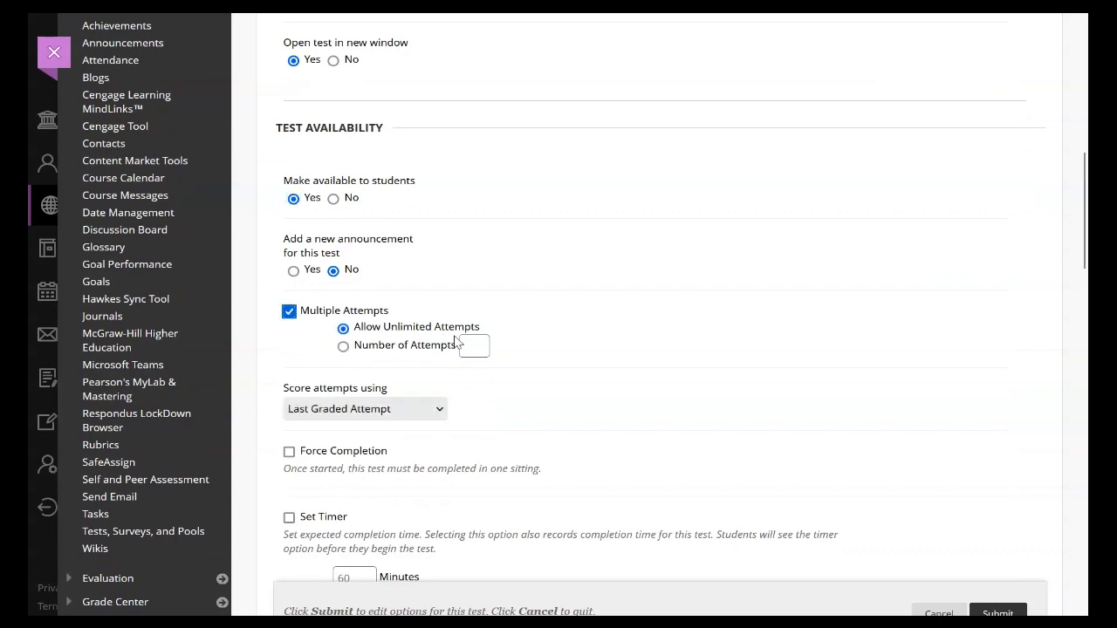
{"action": "scroll", "coordinate": [393, 341], "scroll_direction": "down", "scroll_amount": 2}
{"action": "left_click", "coordinate": [289, 288]}
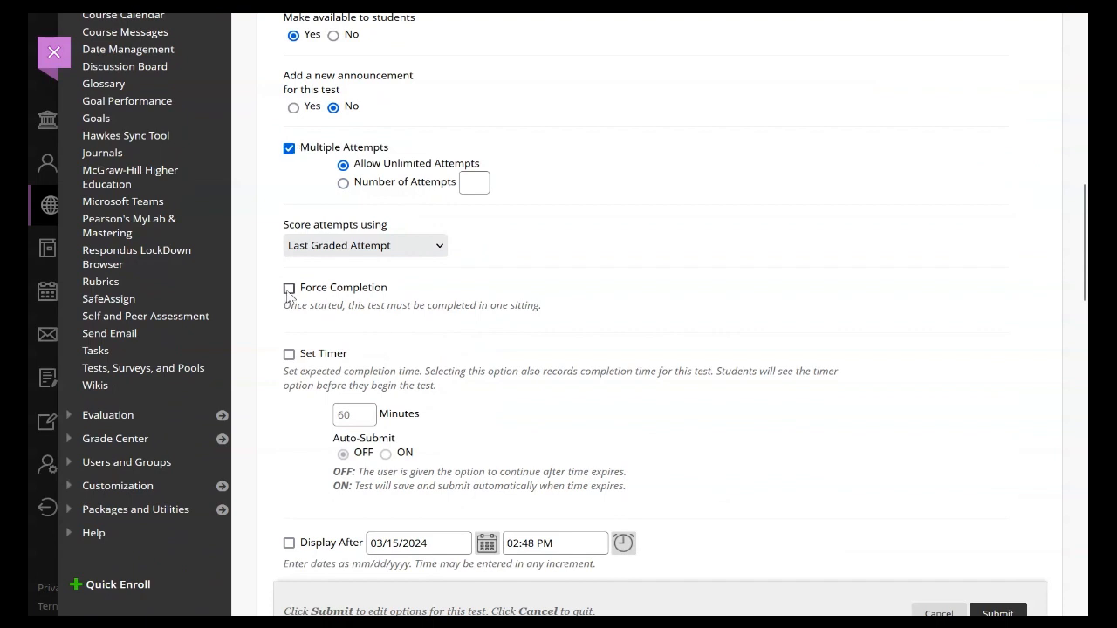
Step: Enable the test timer at 30 minutes with Auto-Submit set to ON
{"action": "left_click", "coordinate": [289, 354]}
{"action": "left_click_drag", "start_coordinate": [349, 415], "coordinate": [320, 417]}
{"action": "type", "text": "30"}
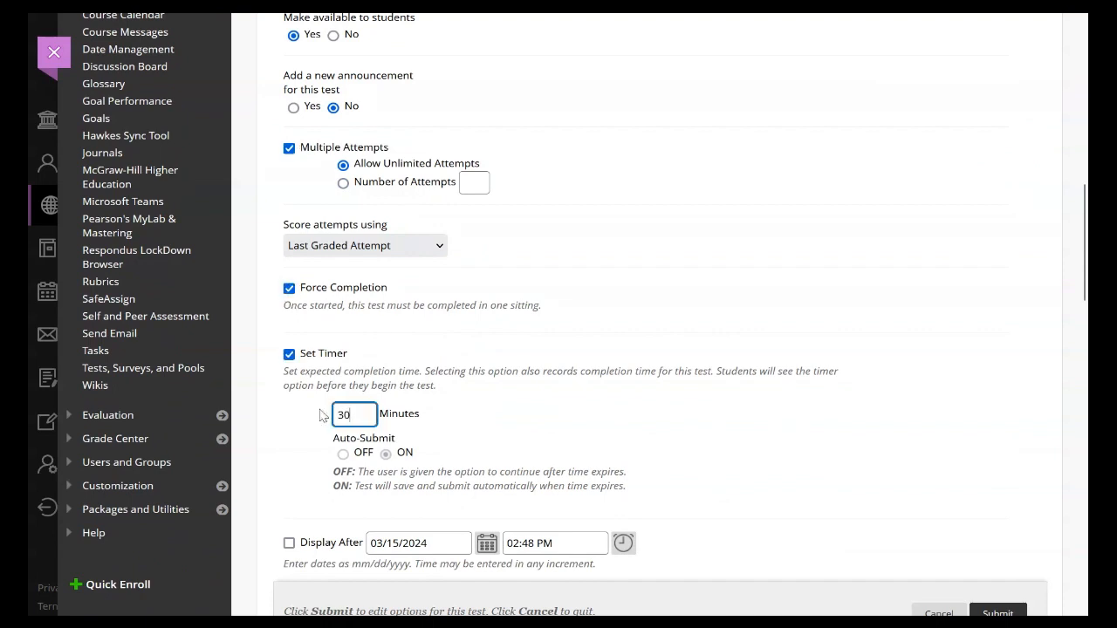
Step: Review the test's display dates, password, availability exceptions, due date, self-assessment, and results and feedback options
{"action": "scroll", "coordinate": [325, 416], "scroll_direction": "down", "scroll_amount": 3}
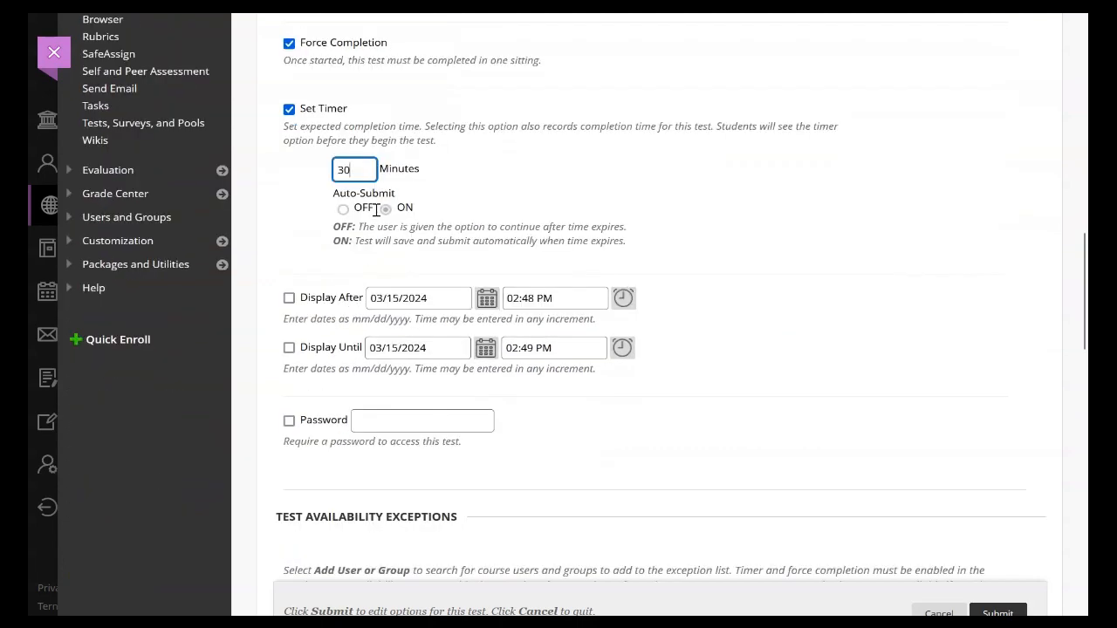
{"action": "scroll", "coordinate": [392, 294], "scroll_direction": "down", "scroll_amount": 1}
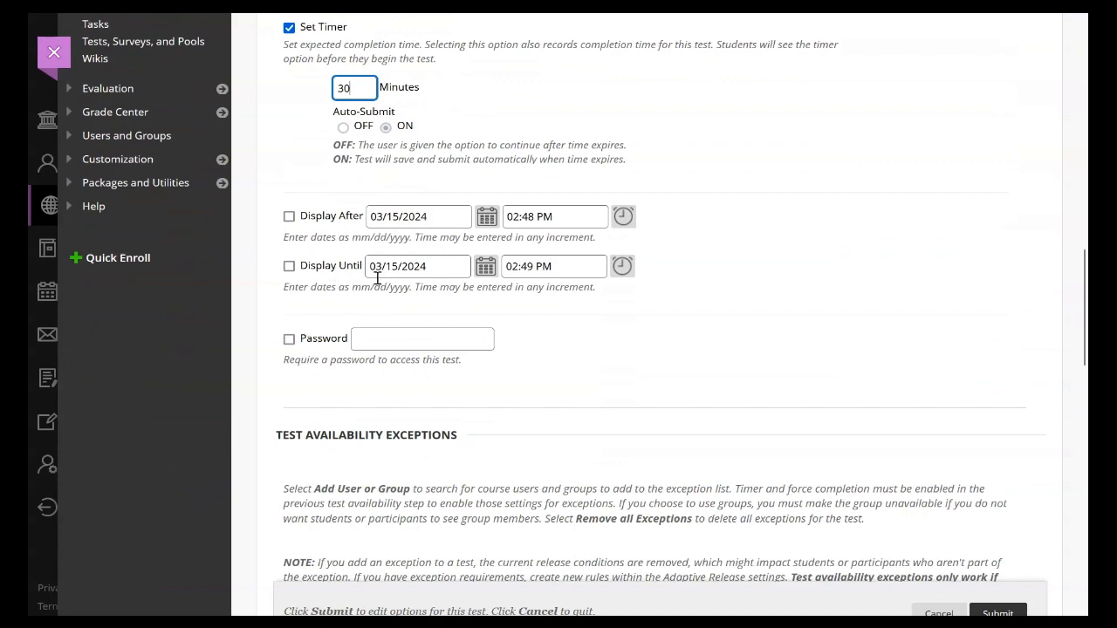
{"action": "scroll", "coordinate": [378, 279], "scroll_direction": "down", "scroll_amount": 5}
{"action": "scroll", "coordinate": [379, 278], "scroll_direction": "down", "scroll_amount": 4}
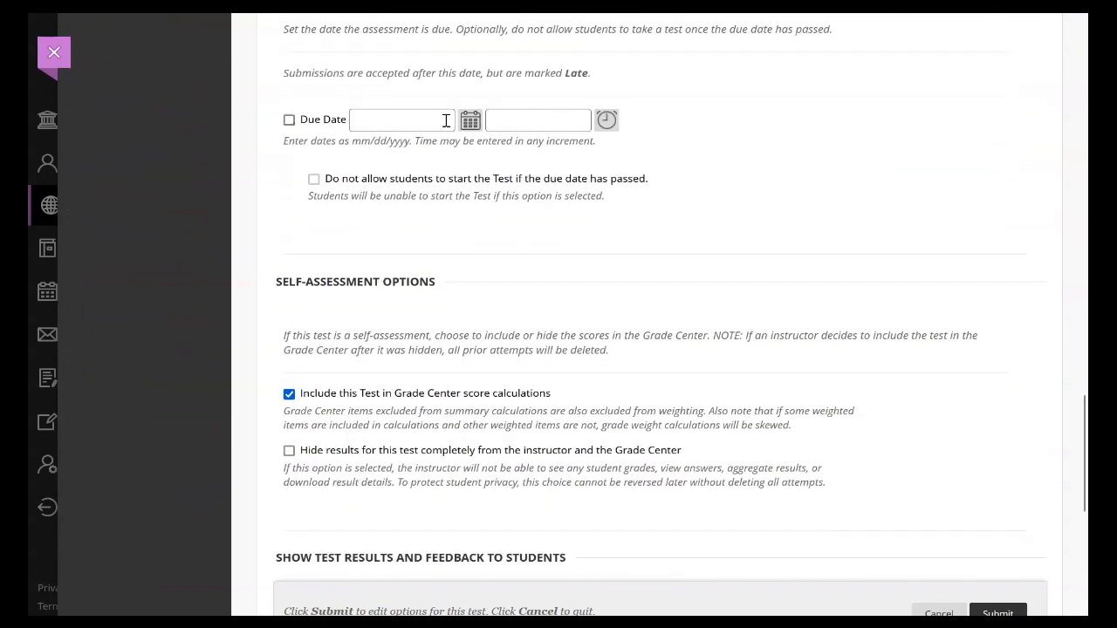
{"action": "scroll", "coordinate": [464, 369], "scroll_direction": "down", "scroll_amount": 2}
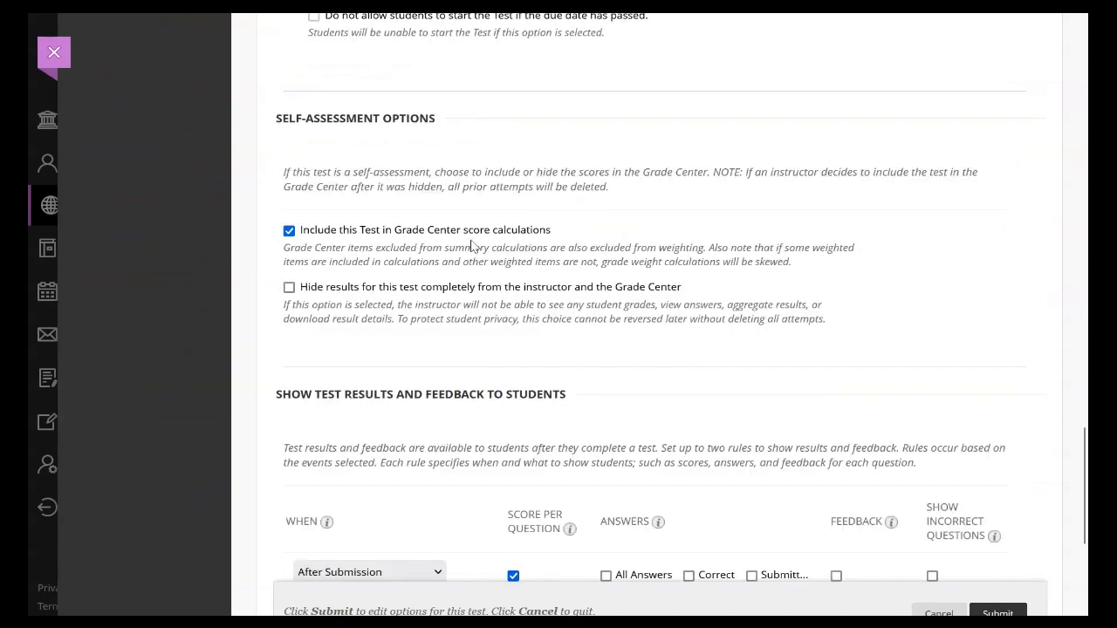
{"action": "scroll", "coordinate": [454, 244], "scroll_direction": "down", "scroll_amount": 5}
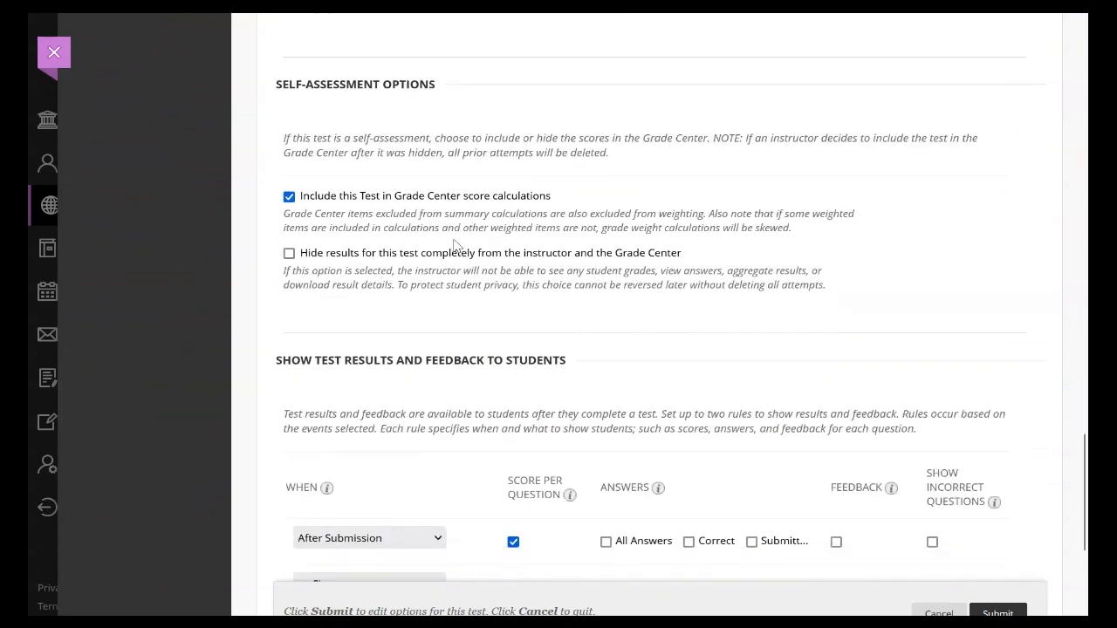
{"action": "scroll", "coordinate": [454, 240], "scroll_direction": "up", "scroll_amount": 1}
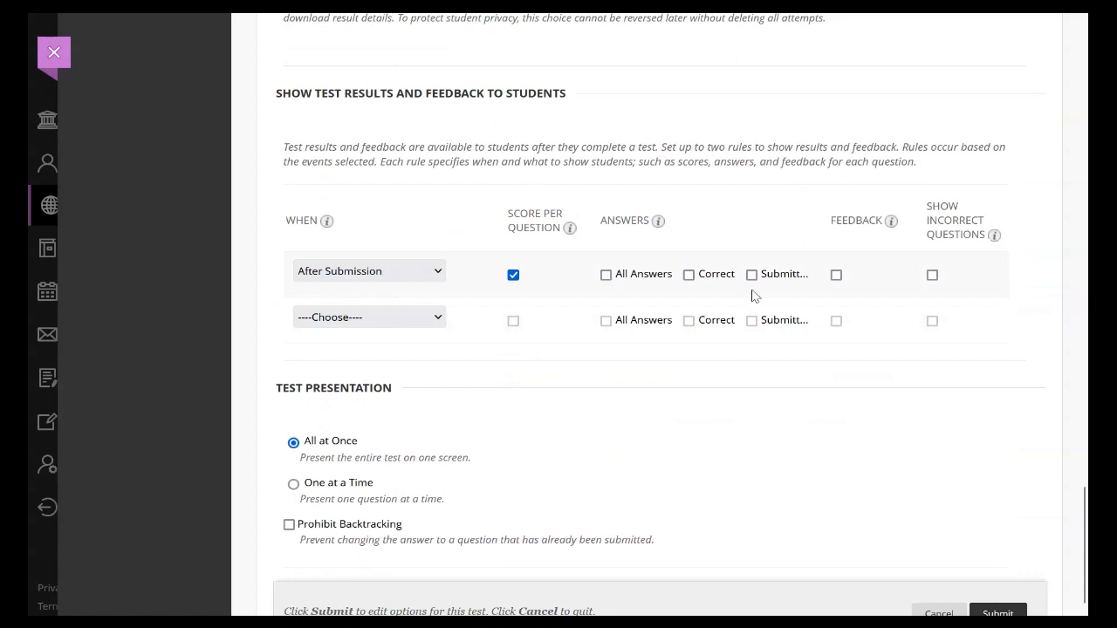
Step: Present the test one question at a time with Prohibit Backtracking and Randomize Questions enabled, and submit the test options
{"action": "scroll", "coordinate": [497, 474], "scroll_direction": "down", "scroll_amount": 3}
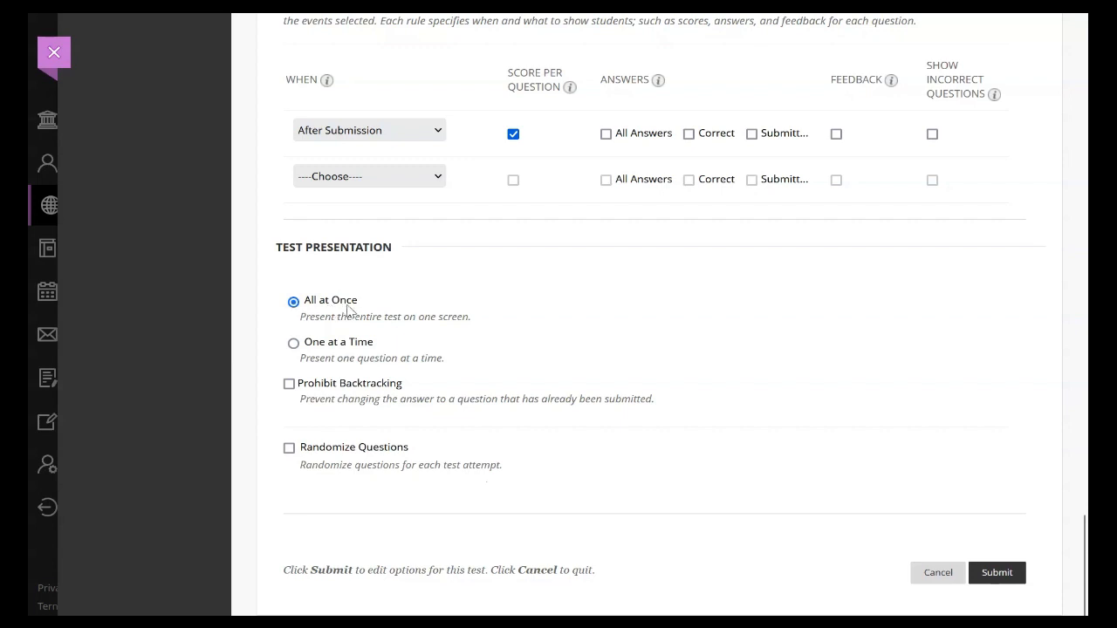
{"action": "left_click", "coordinate": [288, 385]}
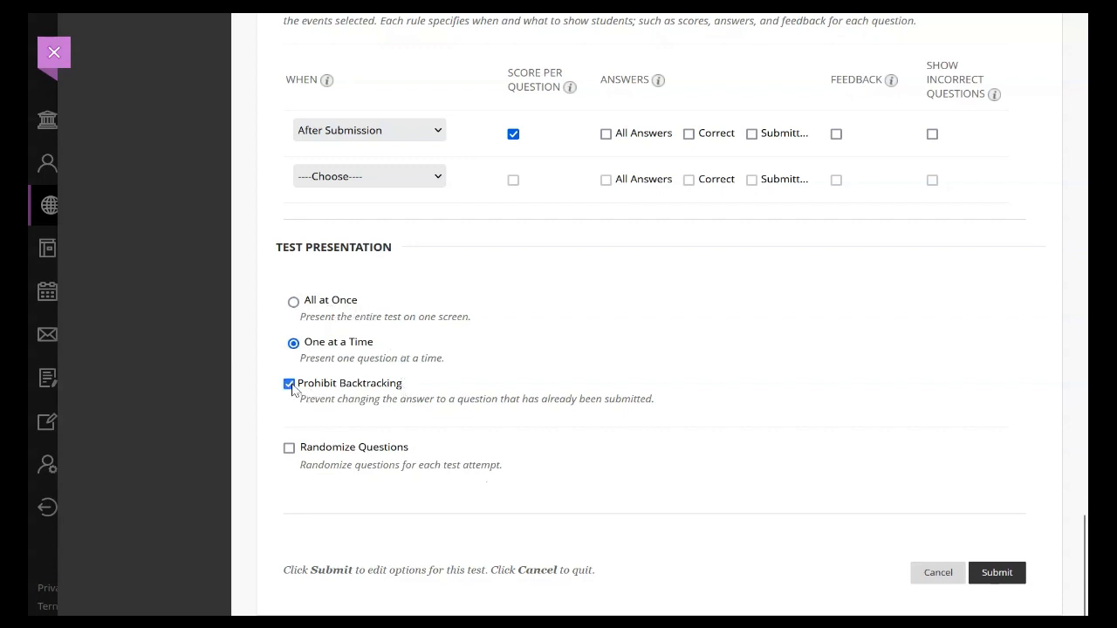
{"action": "left_click", "coordinate": [289, 449]}
{"action": "scroll", "coordinate": [377, 428], "scroll_direction": "up", "scroll_amount": 3}
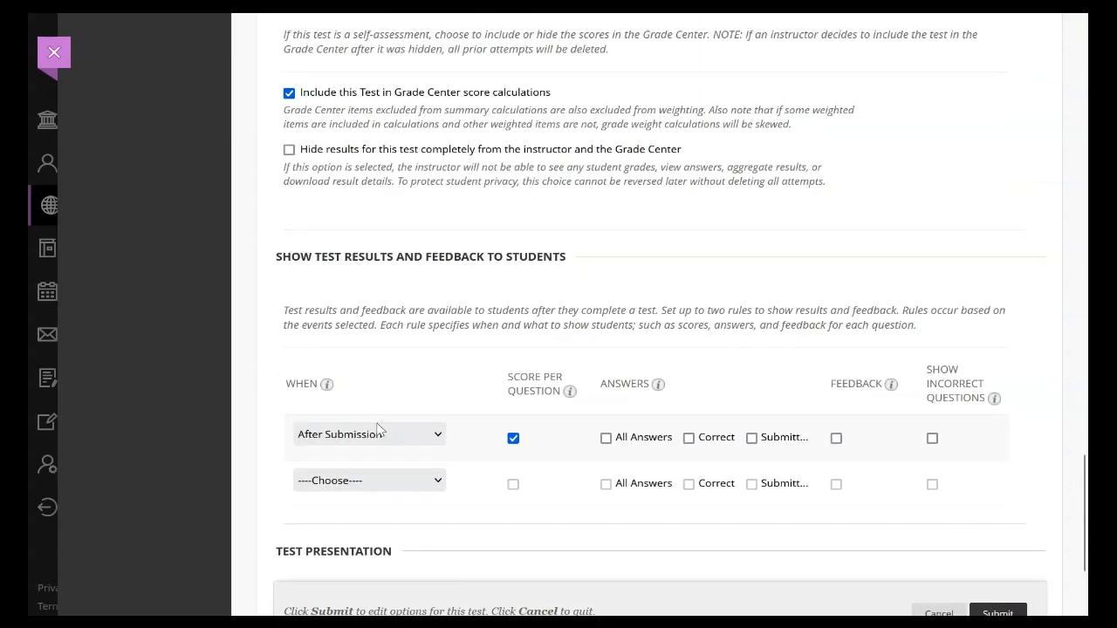
{"action": "scroll", "coordinate": [378, 428], "scroll_direction": "down", "scroll_amount": 3}
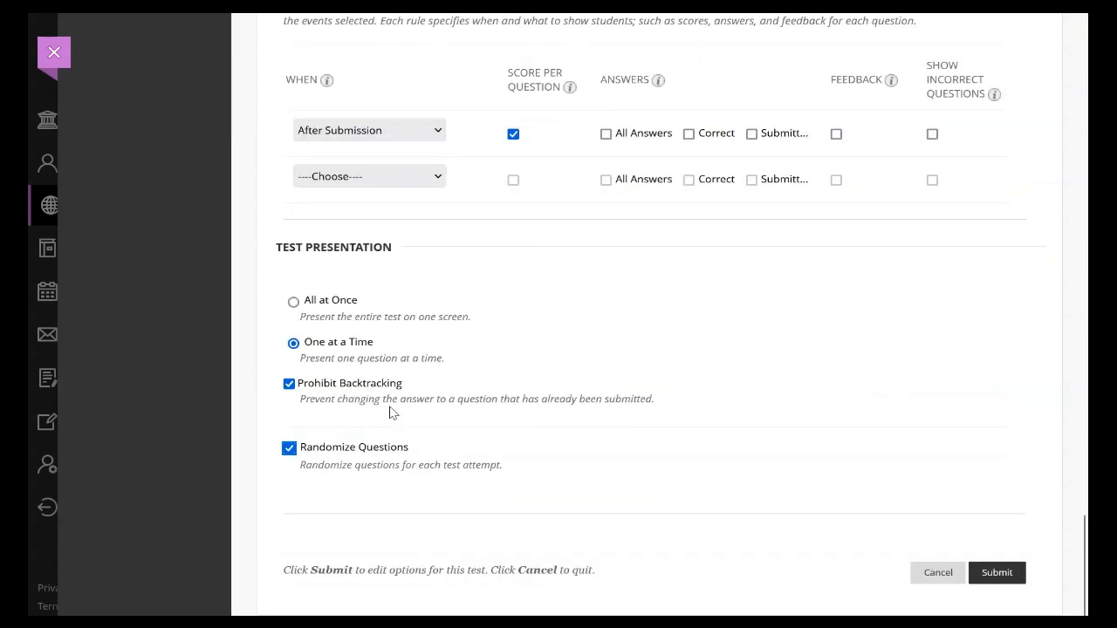
{"action": "left_click", "coordinate": [991, 572]}
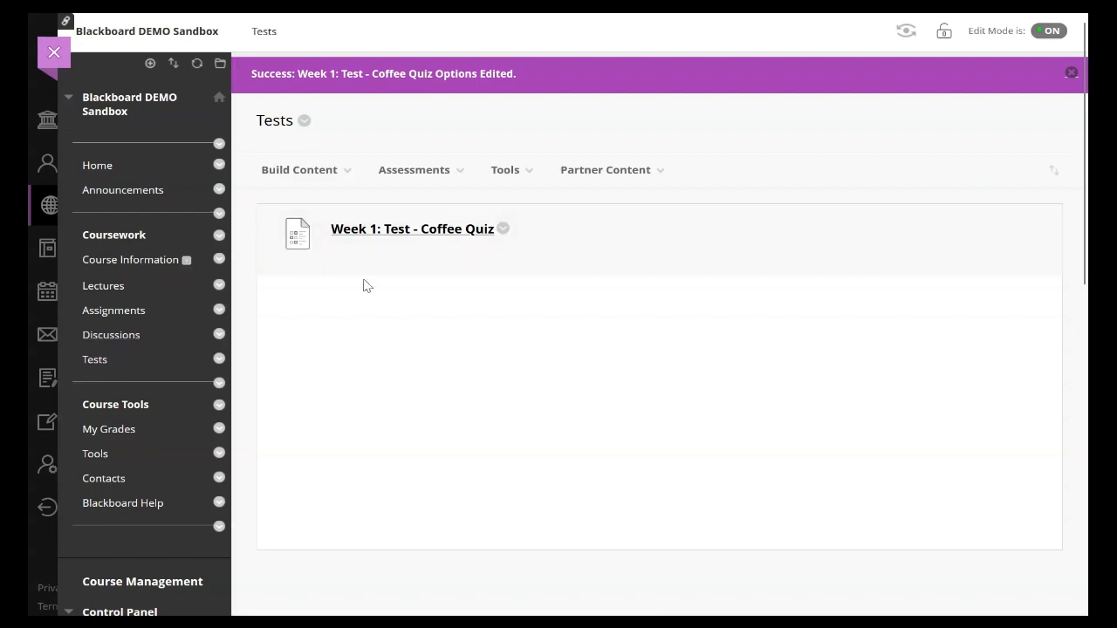
Step: Open the Full Grade Center and bring the Week 1: Test - Coffee Quiz column into view
{"action": "scroll", "coordinate": [363, 285], "scroll_direction": "down", "scroll_amount": 10}
{"action": "scroll", "coordinate": [345, 306], "scroll_direction": "down", "scroll_amount": 5}
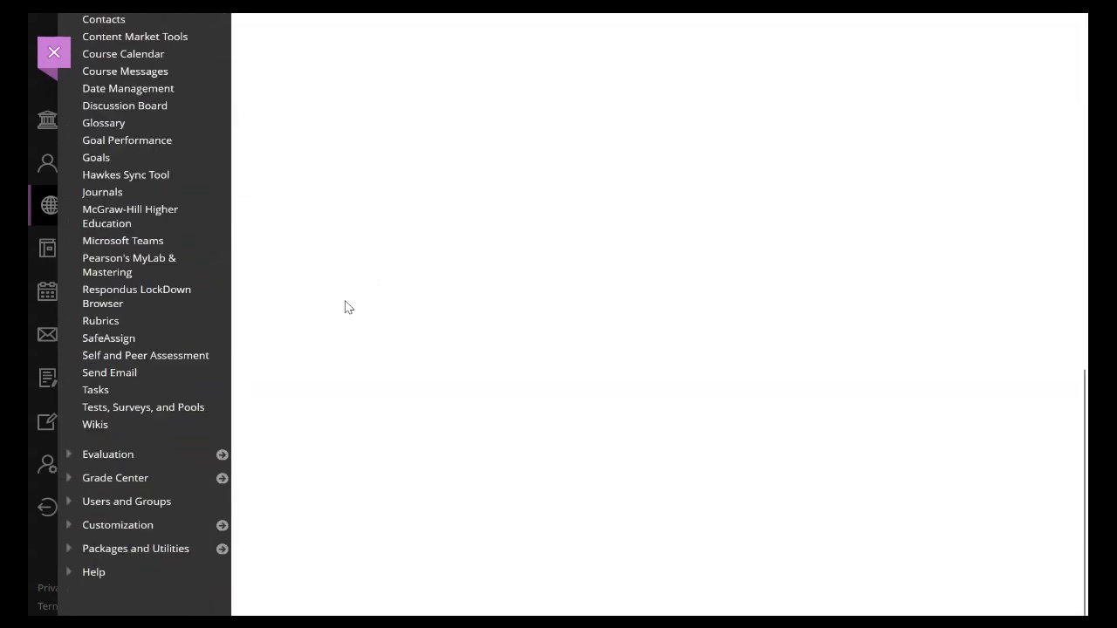
{"action": "left_click", "coordinate": [157, 479]}
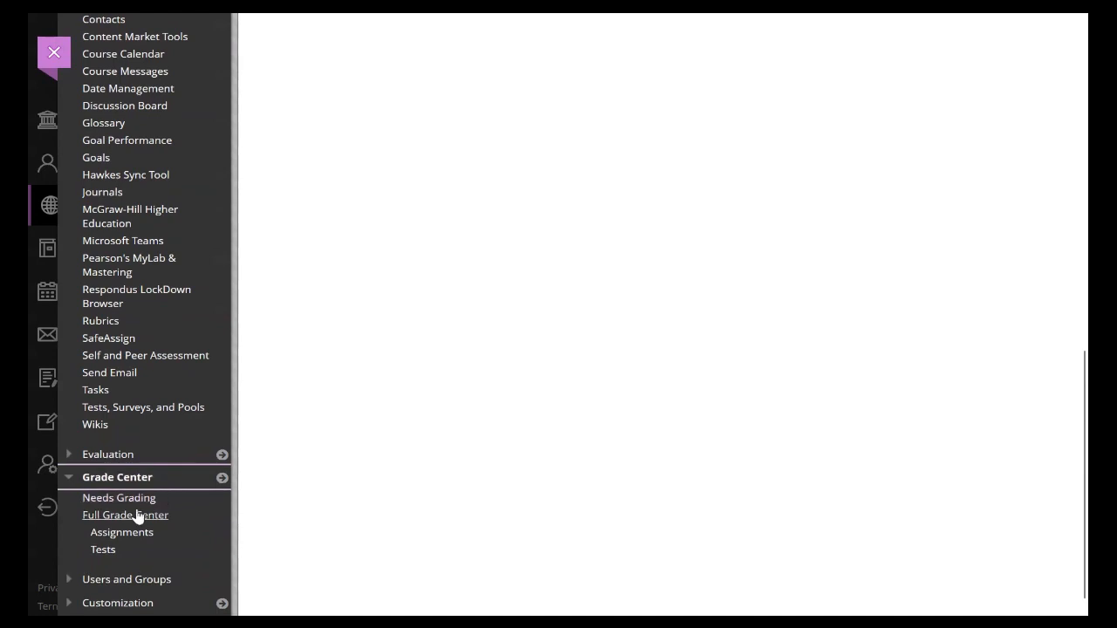
{"action": "left_click", "coordinate": [134, 518]}
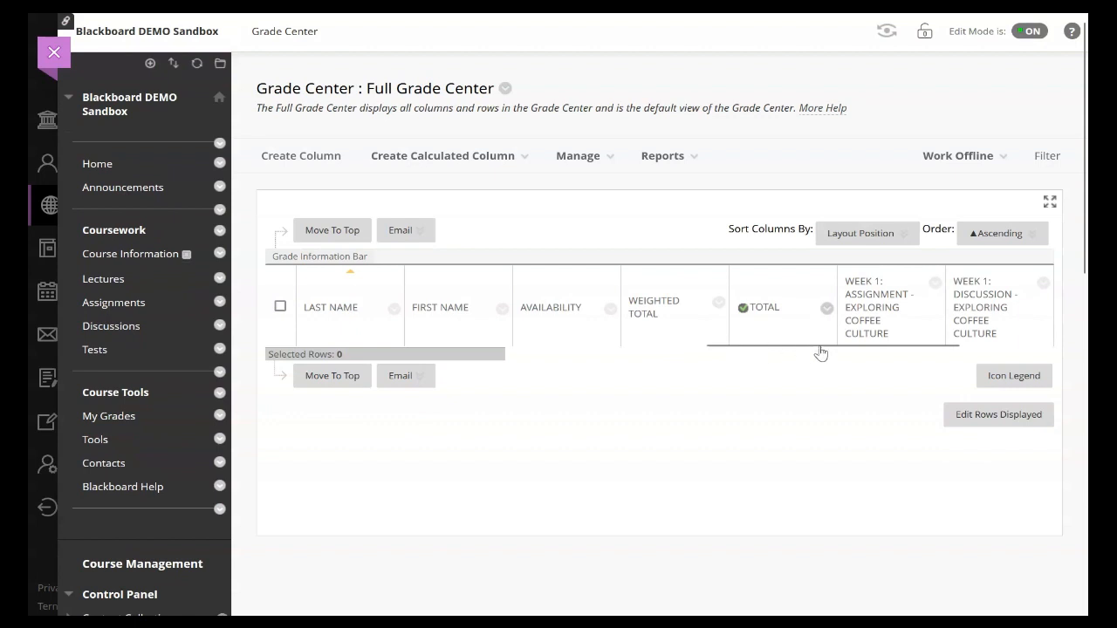
{"action": "left_click_drag", "start_coordinate": [821, 354], "coordinate": [974, 356]}
{"action": "left_click", "coordinate": [969, 336]}
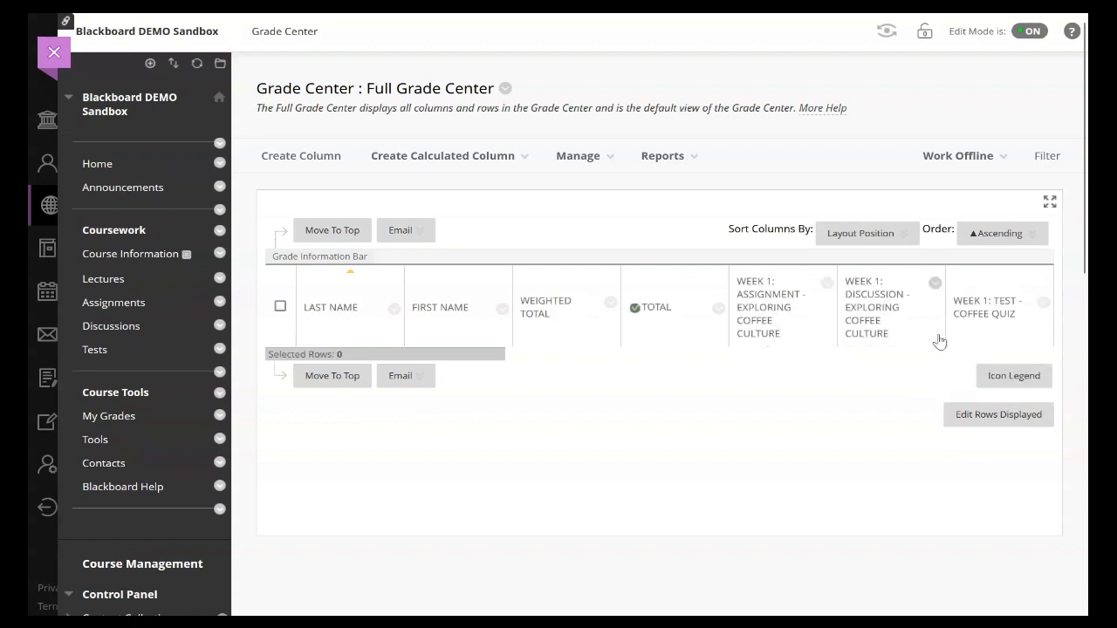
Step: Check the coffee quiz's entry in the Tests list of Tests, Surveys, and Pools, and return to the Tests content area
{"action": "scroll", "coordinate": [433, 434], "scroll_direction": "down", "scroll_amount": 6}
{"action": "scroll", "coordinate": [436, 430], "scroll_direction": "down", "scroll_amount": 3}
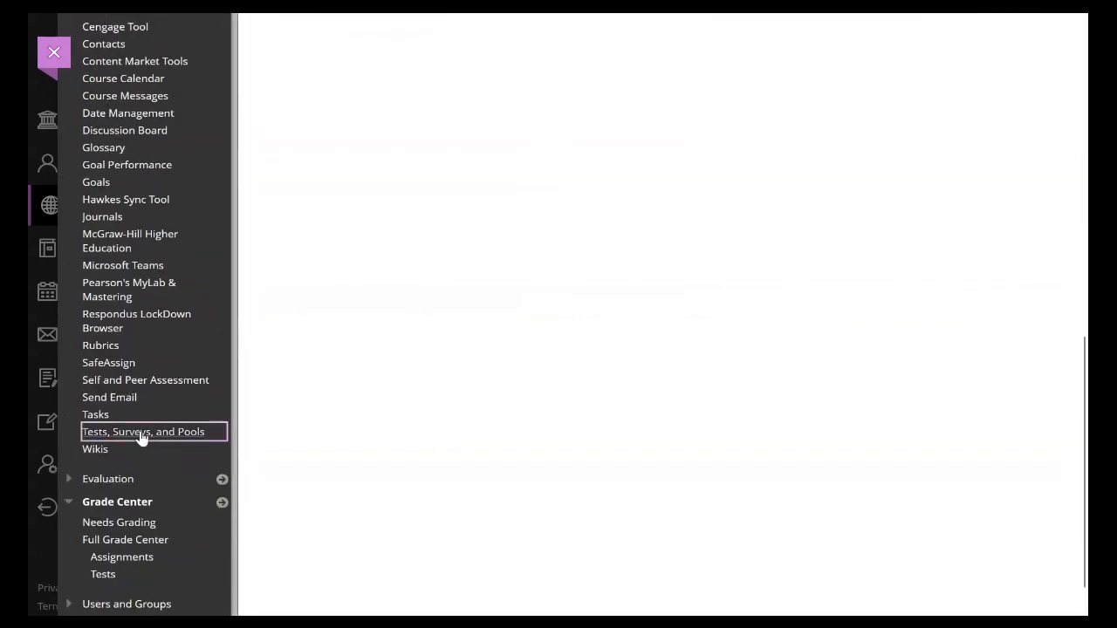
{"action": "left_click", "coordinate": [141, 437]}
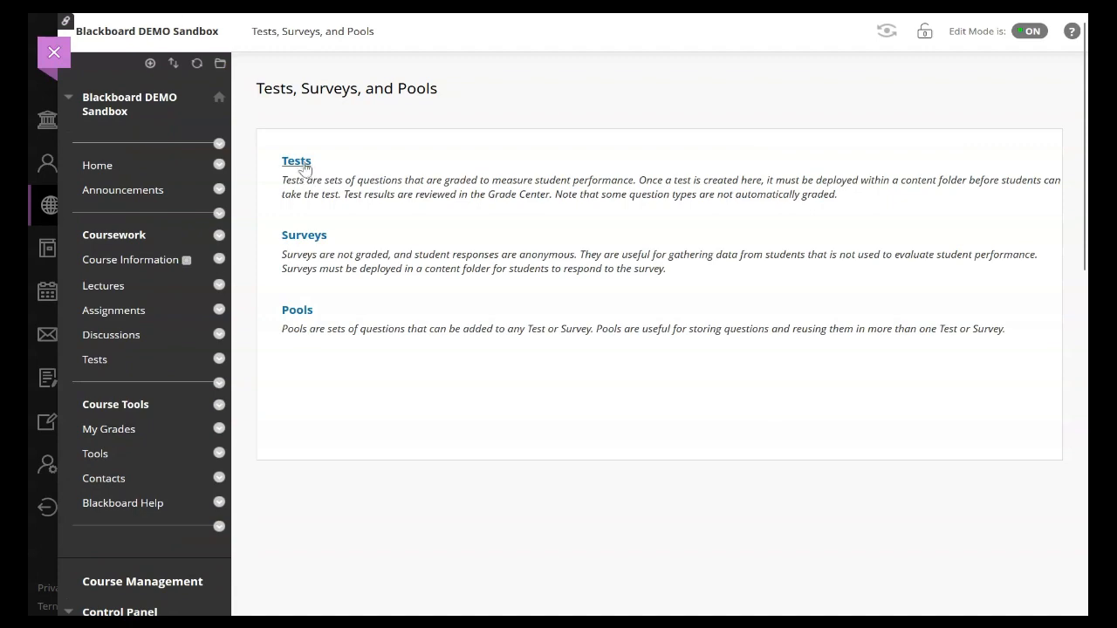
{"action": "left_click", "coordinate": [297, 163]}
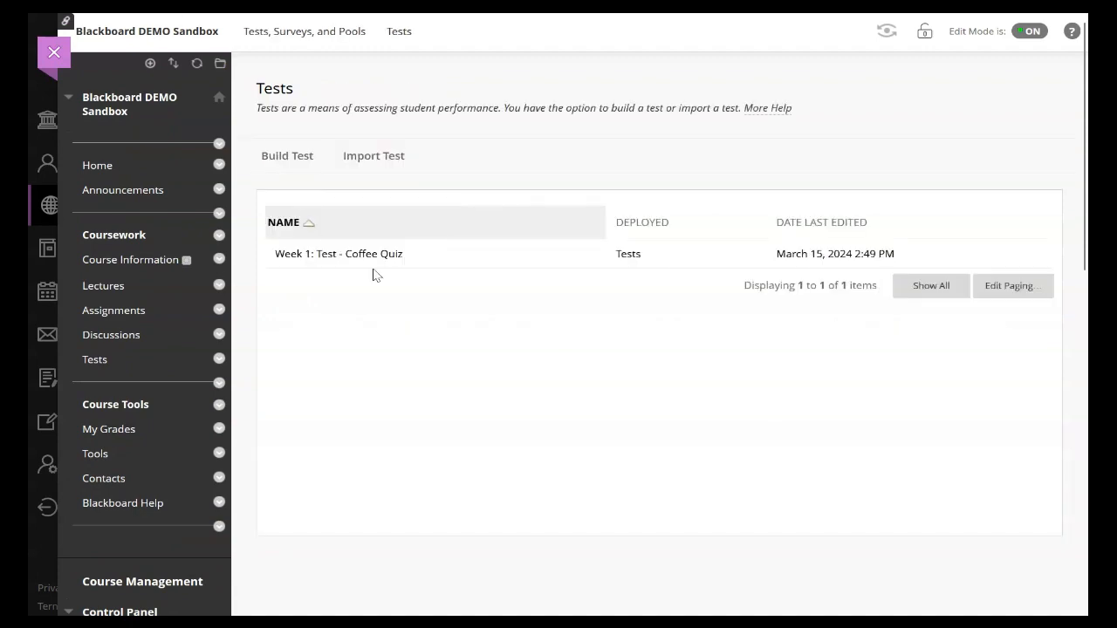
{"action": "scroll", "coordinate": [189, 481], "scroll_direction": "down", "scroll_amount": 3}
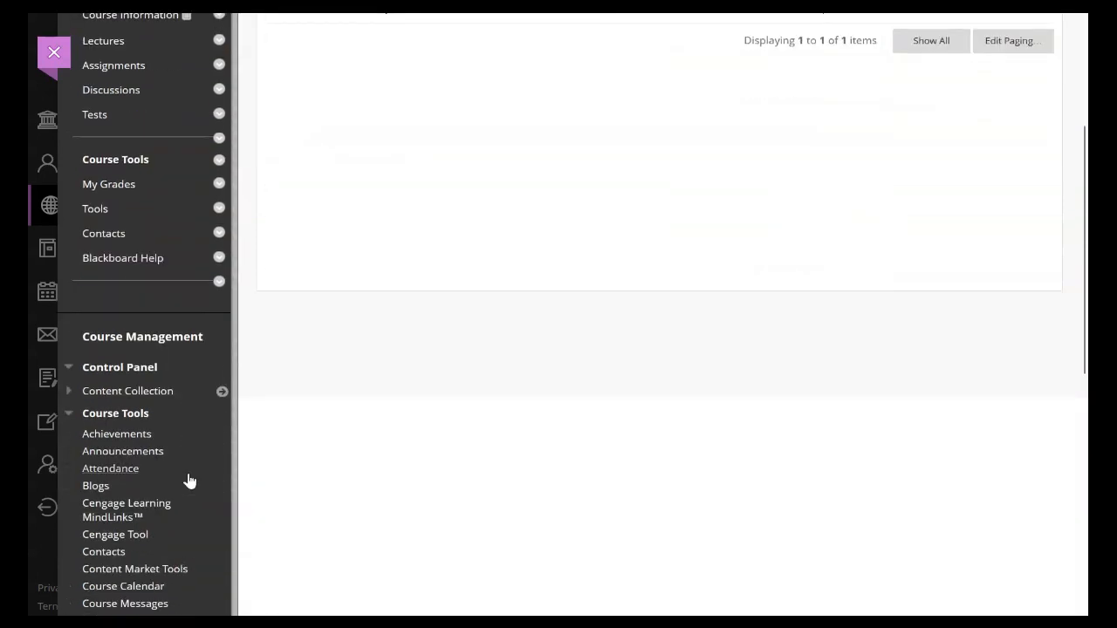
{"action": "scroll", "coordinate": [200, 472], "scroll_direction": "up", "scroll_amount": 3}
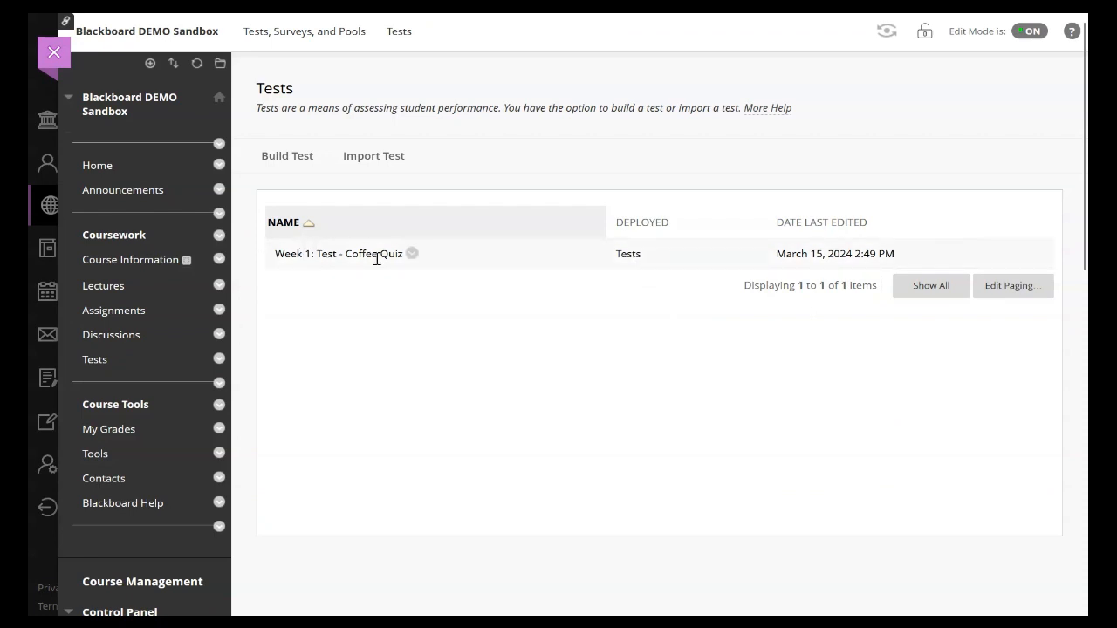
{"action": "left_click", "coordinate": [99, 368]}
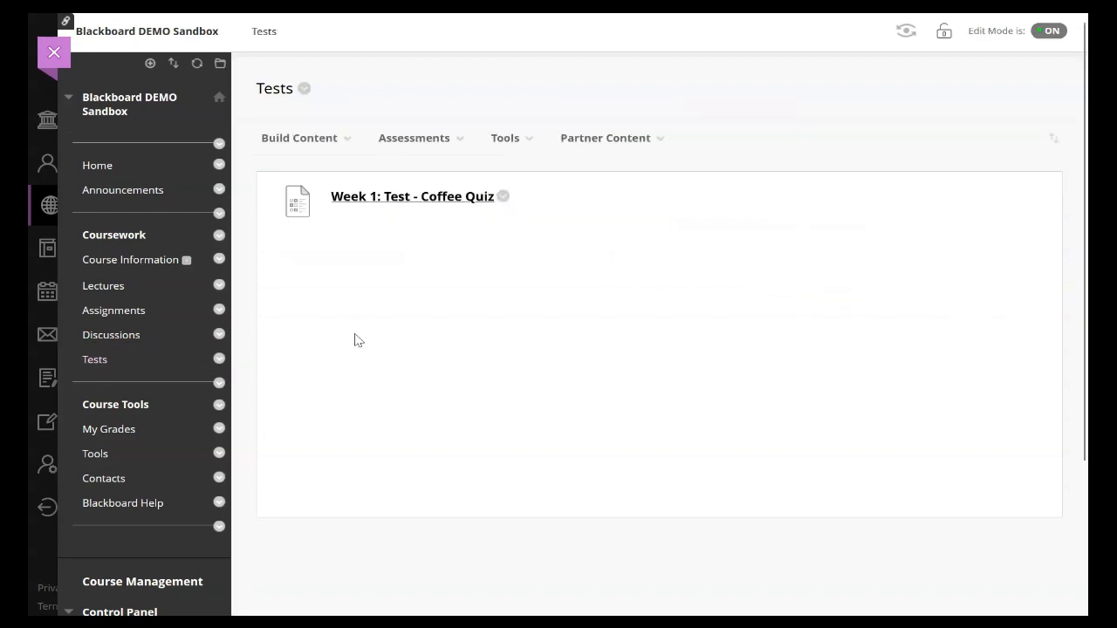